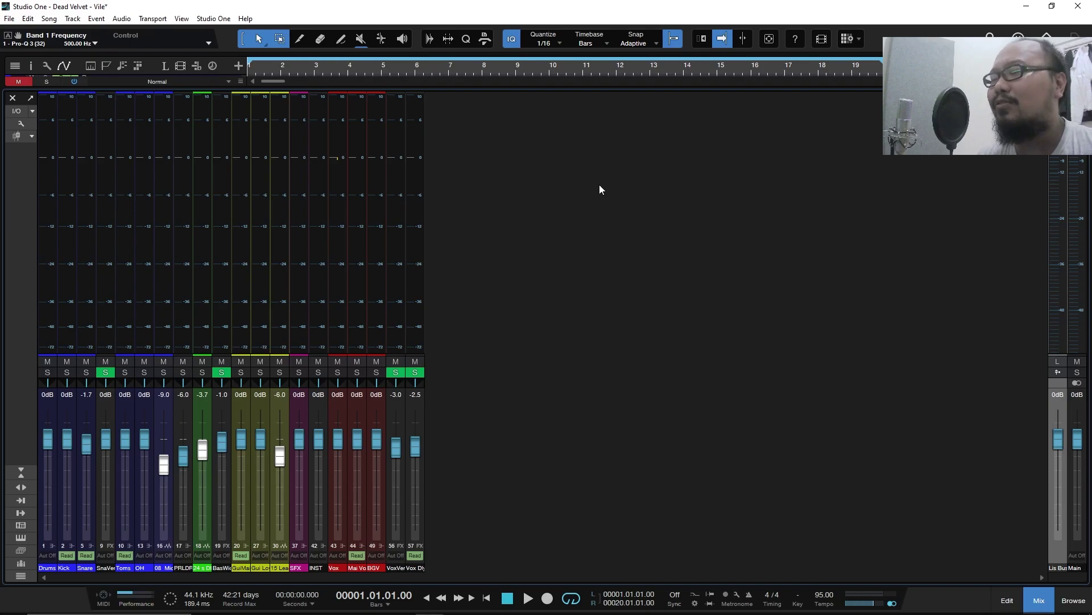
Step: Switch from the mixer to the arrangement and enlarge the Snare track to examine its volume automation
{"action": "key", "text": "F3"}
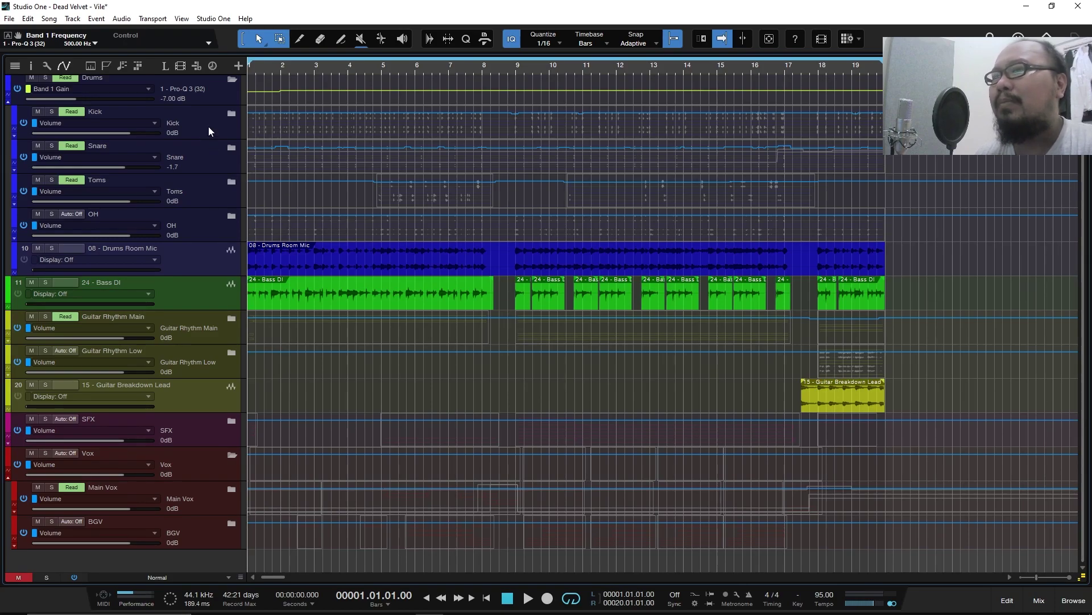
{"action": "left_click", "coordinate": [209, 153]}
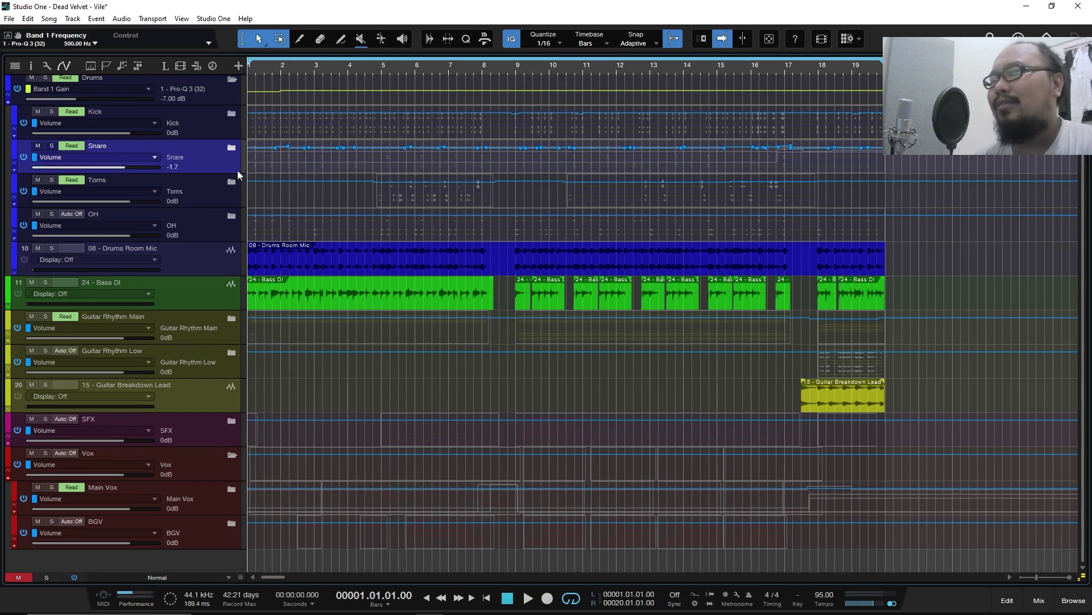
{"action": "left_click_drag", "start_coordinate": [238, 170], "coordinate": [238, 432]}
{"action": "left_click_drag", "start_coordinate": [283, 68], "coordinate": [370, 74]}
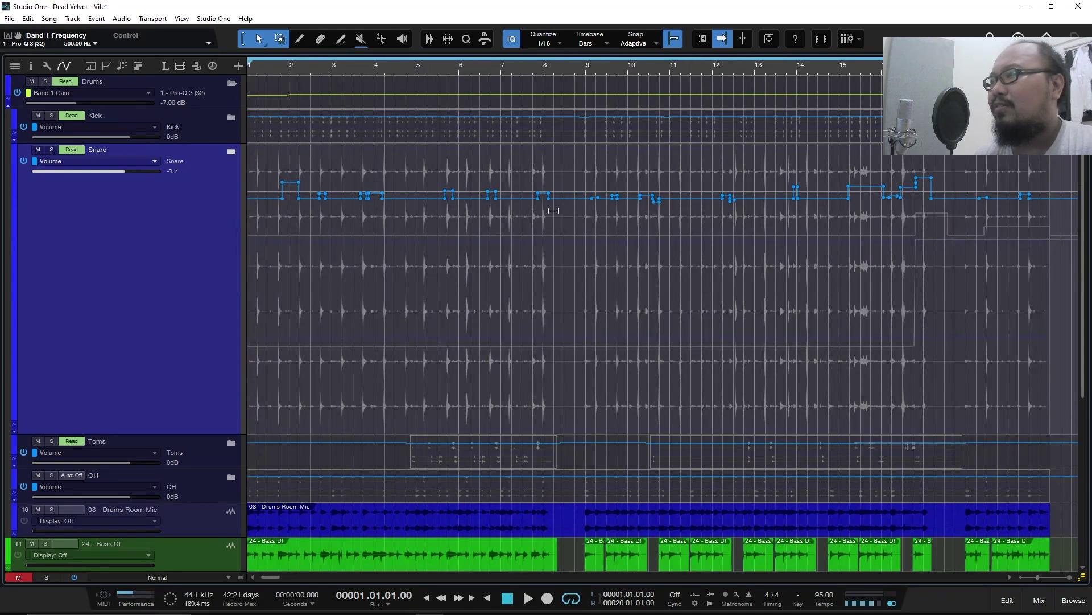
Step: Show the Snare track's Snare Verb Send Level automation, followed by its ValhallaPlate Decay automation
{"action": "left_click", "coordinate": [148, 162]}
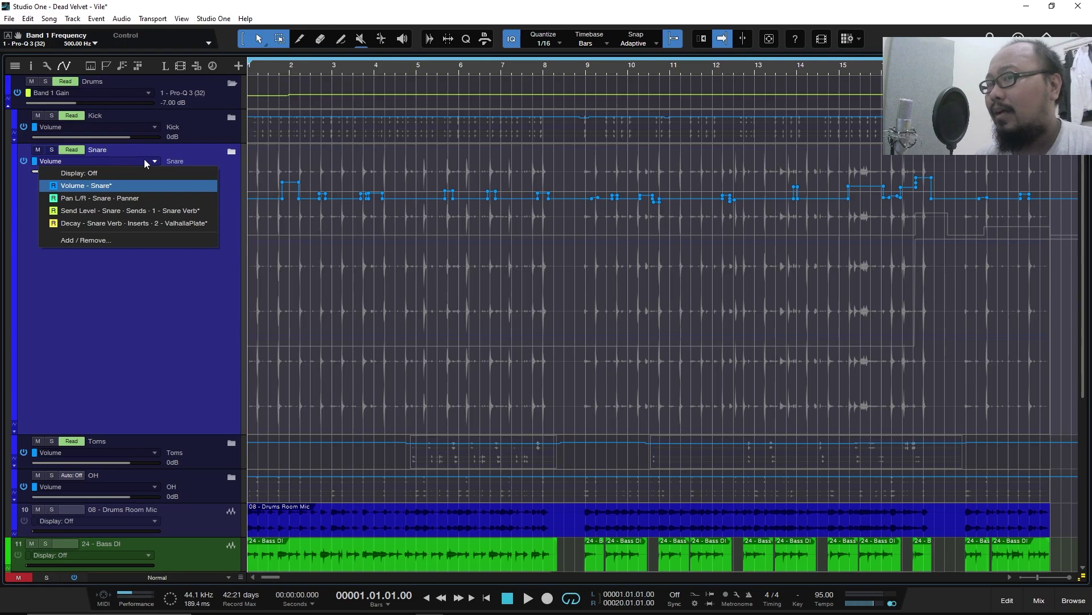
{"action": "left_click", "coordinate": [158, 211]}
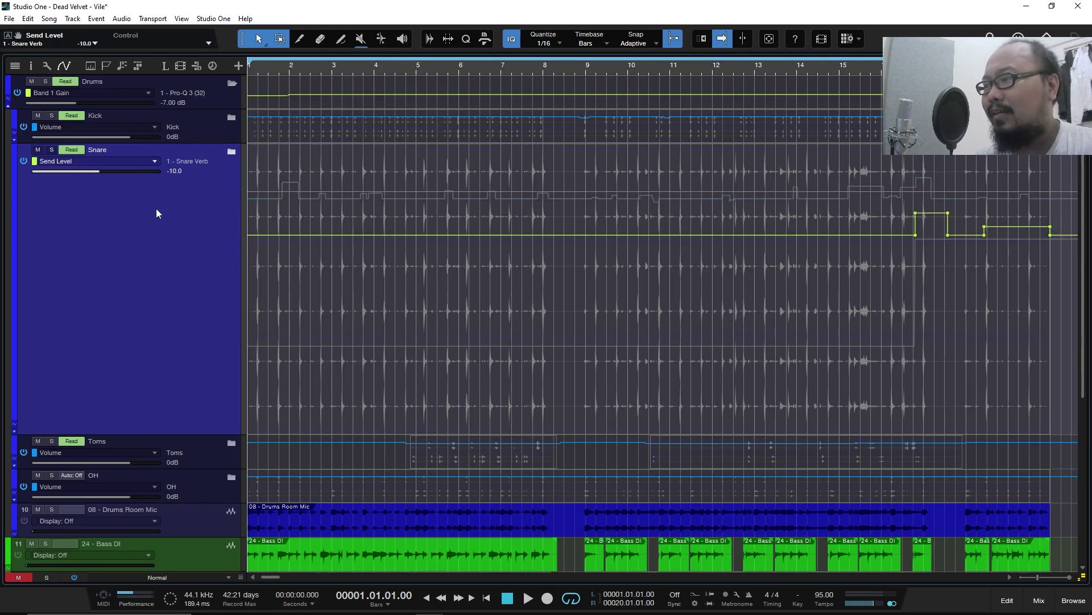
{"action": "left_click", "coordinate": [154, 162]}
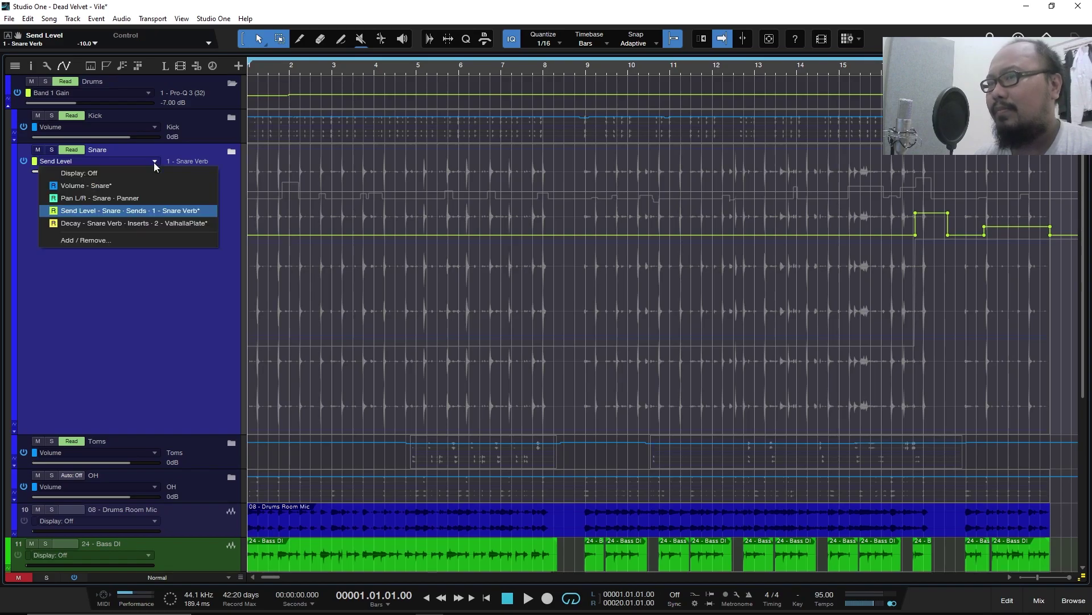
{"action": "left_click", "coordinate": [141, 223]}
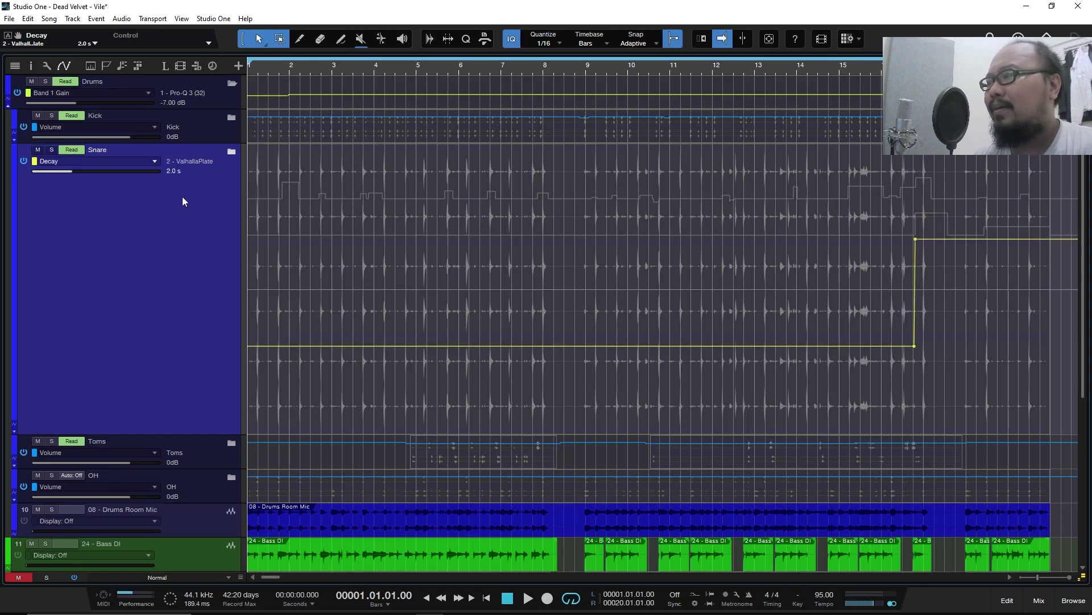
Step: Enlarge the Kick track to examine its volume automation and check which automation parameters it offers
{"action": "key", "text": "shift+w"}
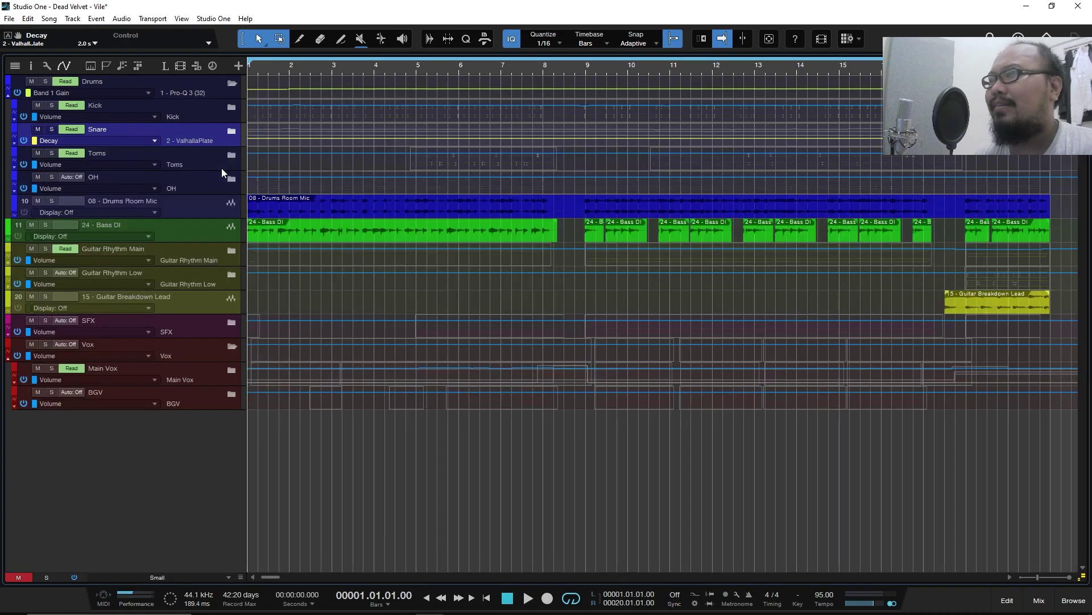
{"action": "left_click", "coordinate": [208, 117]}
{"action": "key", "text": "z"}
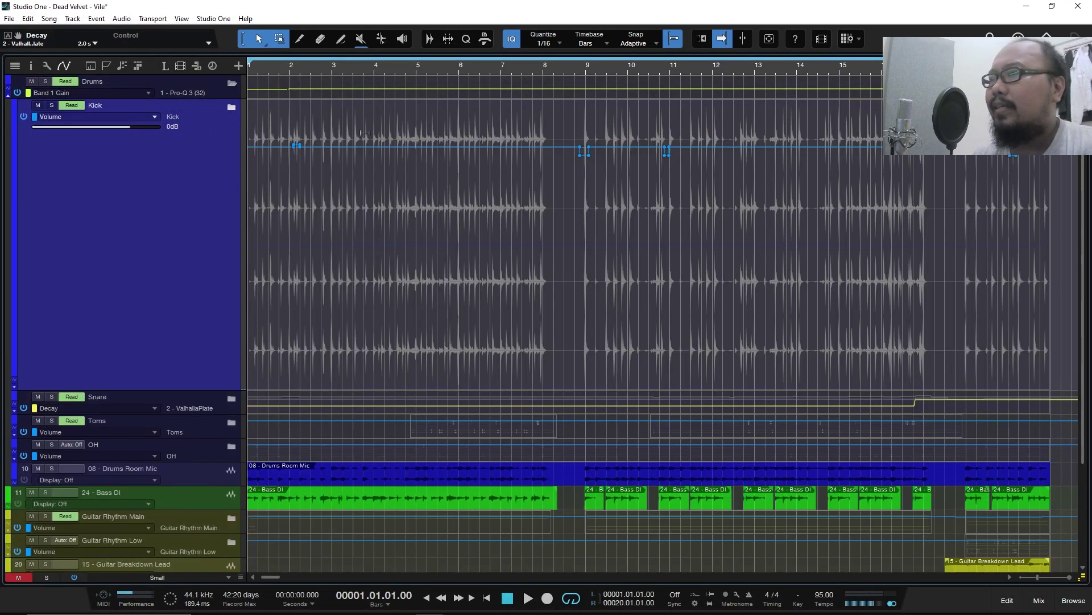
{"action": "left_click_drag", "start_coordinate": [315, 67], "coordinate": [448, 69]}
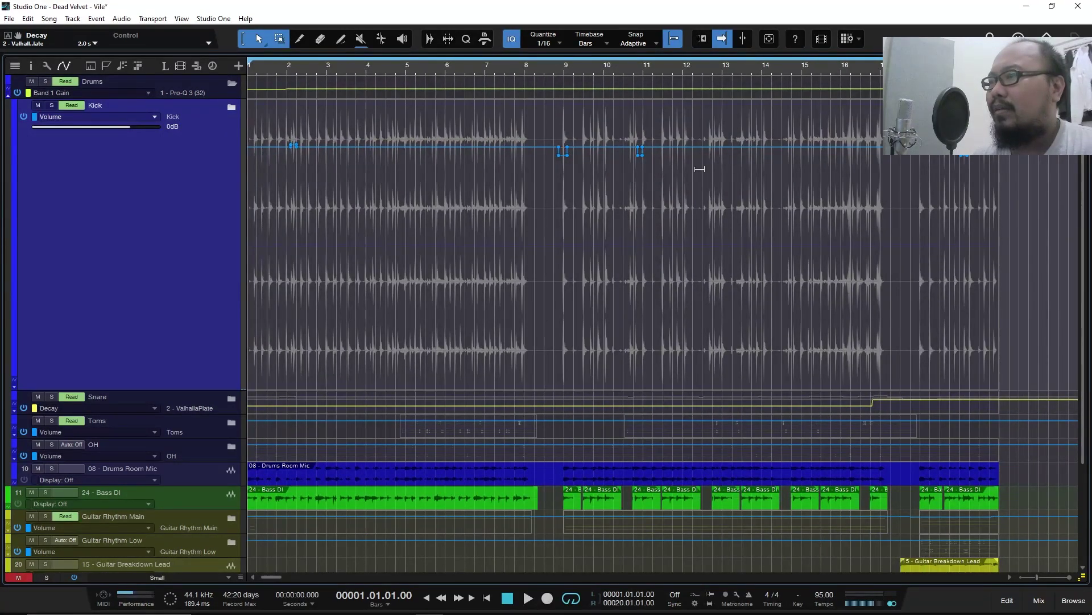
{"action": "left_click", "coordinate": [153, 117]}
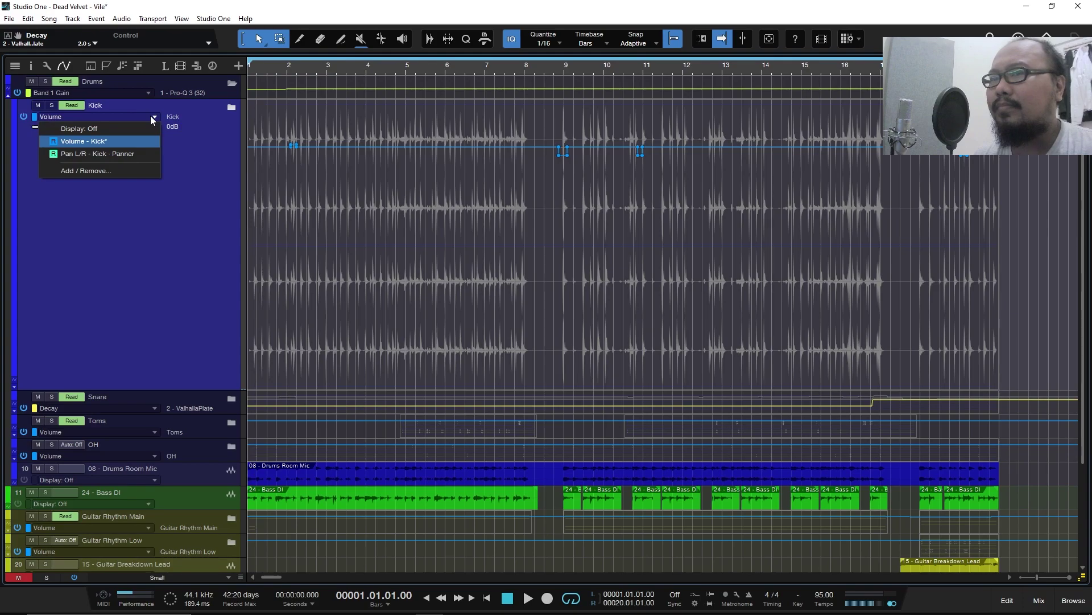
{"action": "left_click", "coordinate": [201, 132]}
{"action": "left_click", "coordinate": [202, 132]}
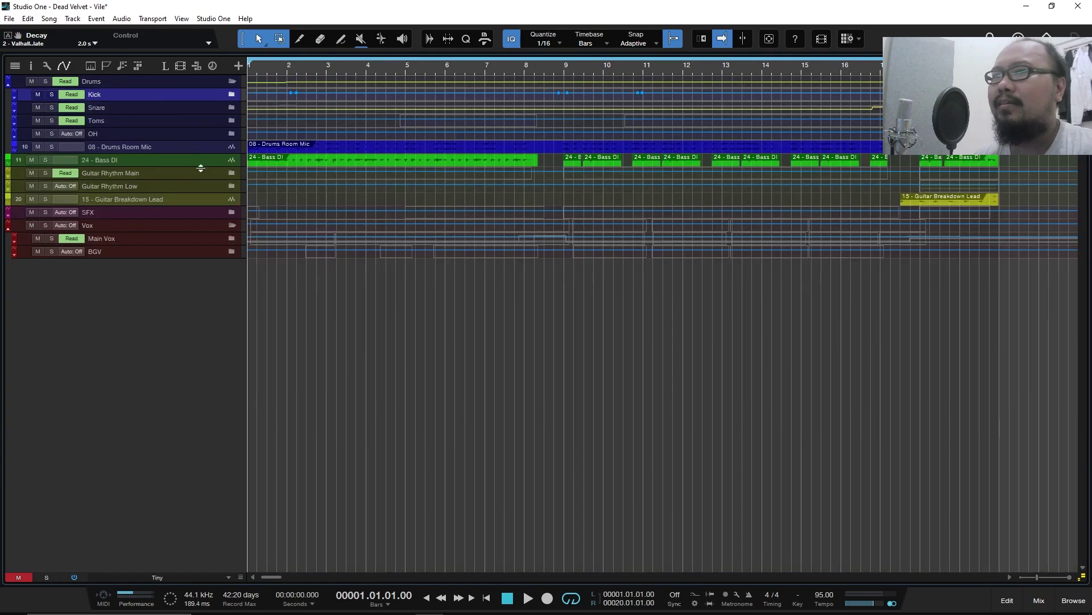
Step: Return the tracks to Normal height and display the Drums track's Pro-Q 3 Band 1 Gain automation
{"action": "key", "text": "shift+e"}
{"action": "left_click", "coordinate": [204, 102]}
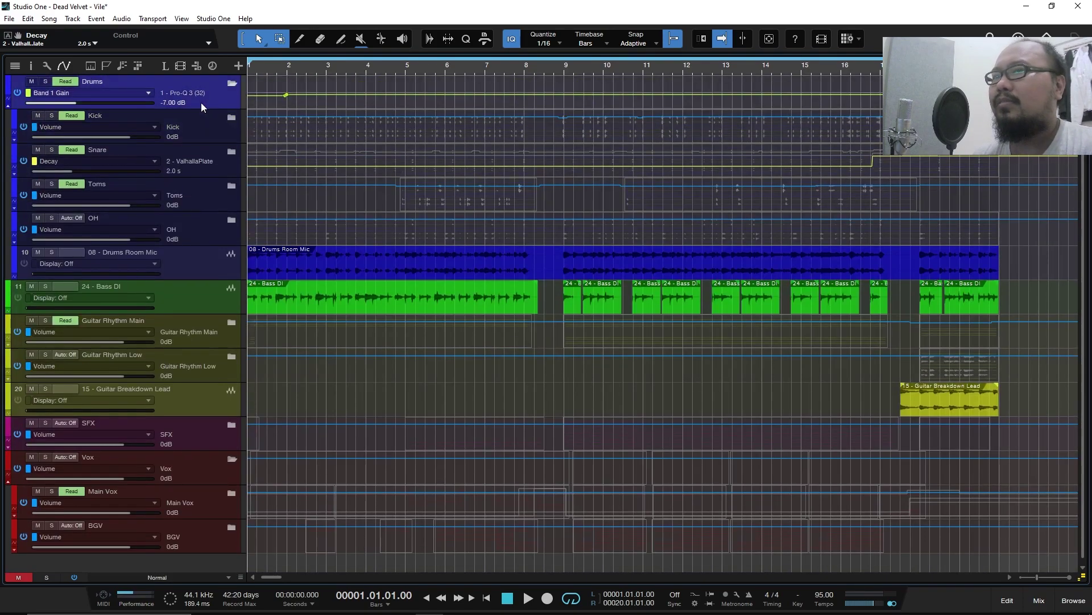
{"action": "left_click", "coordinate": [149, 94]}
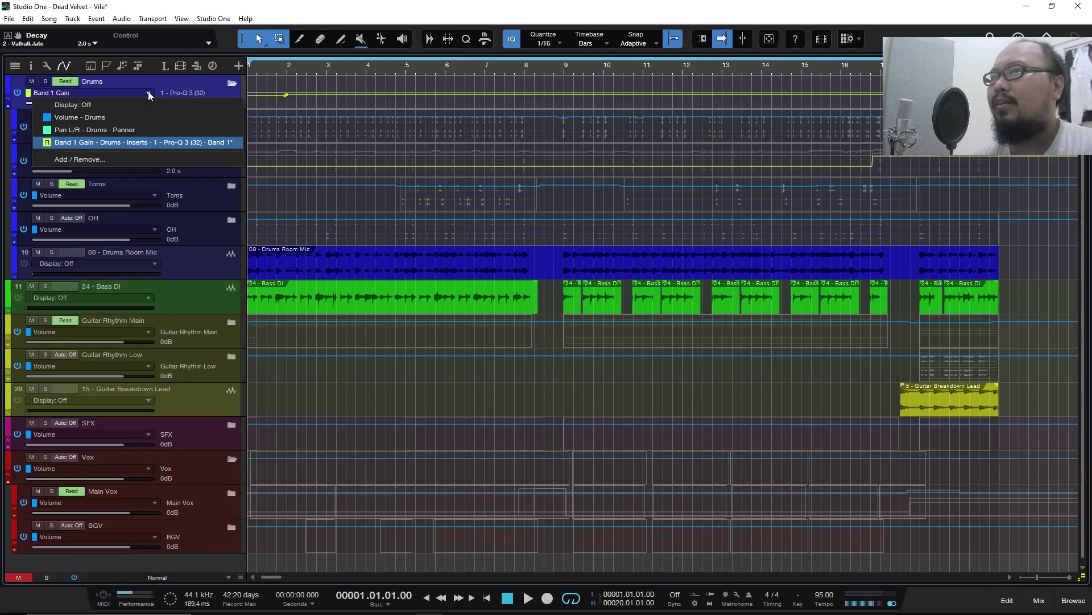
{"action": "left_click", "coordinate": [169, 144]}
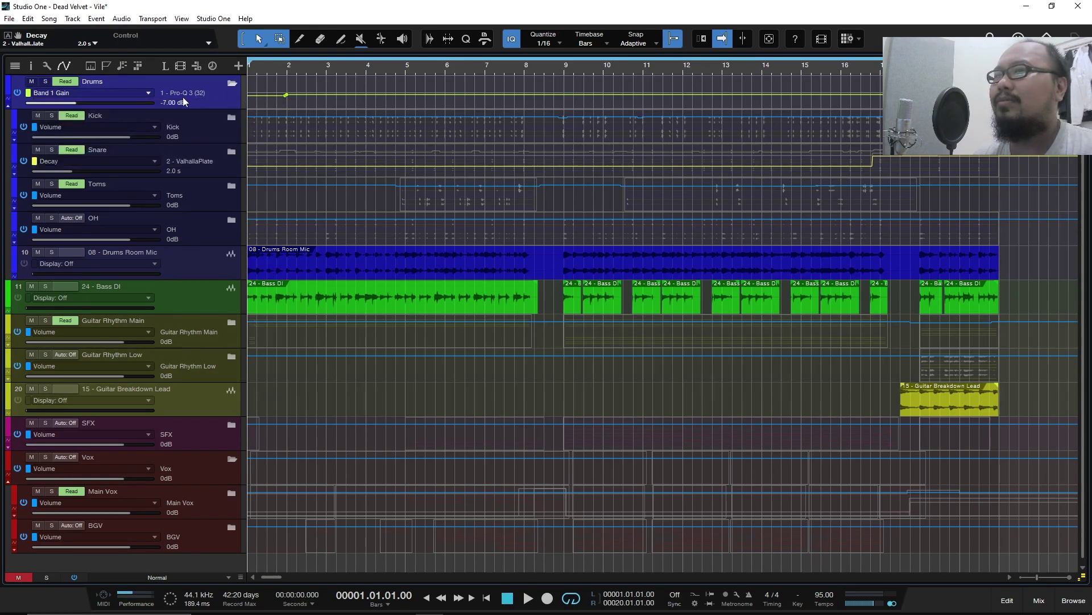
Step: Examine the Pro-Q 3 equalizer curve on the Drums channel in the mixer, and return to the arrangement
{"action": "key", "text": "F3"}
{"action": "key", "text": "t"}
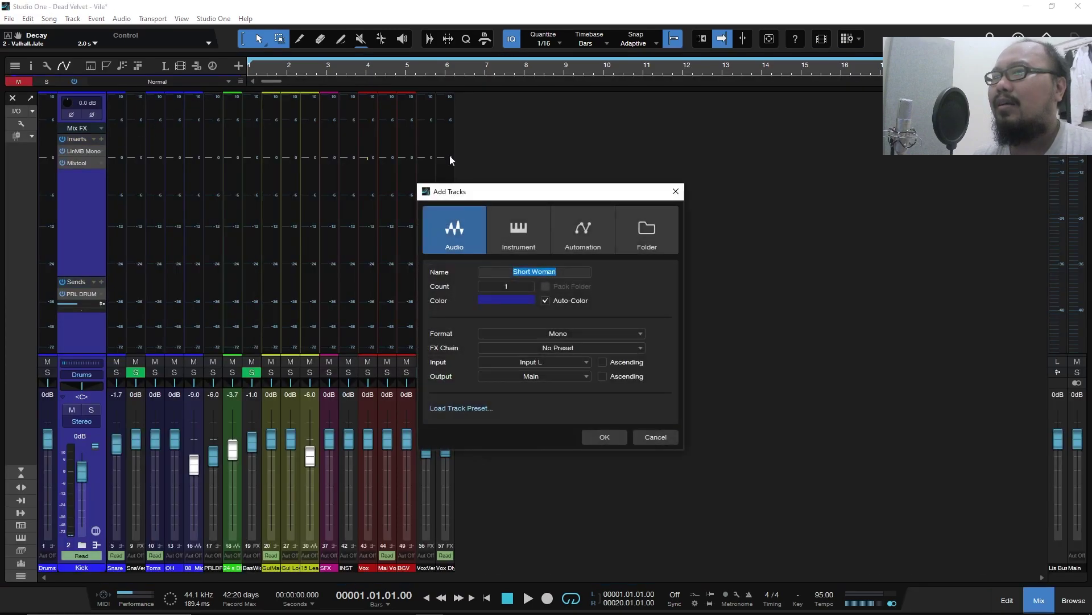
{"action": "key", "text": "Escape"}
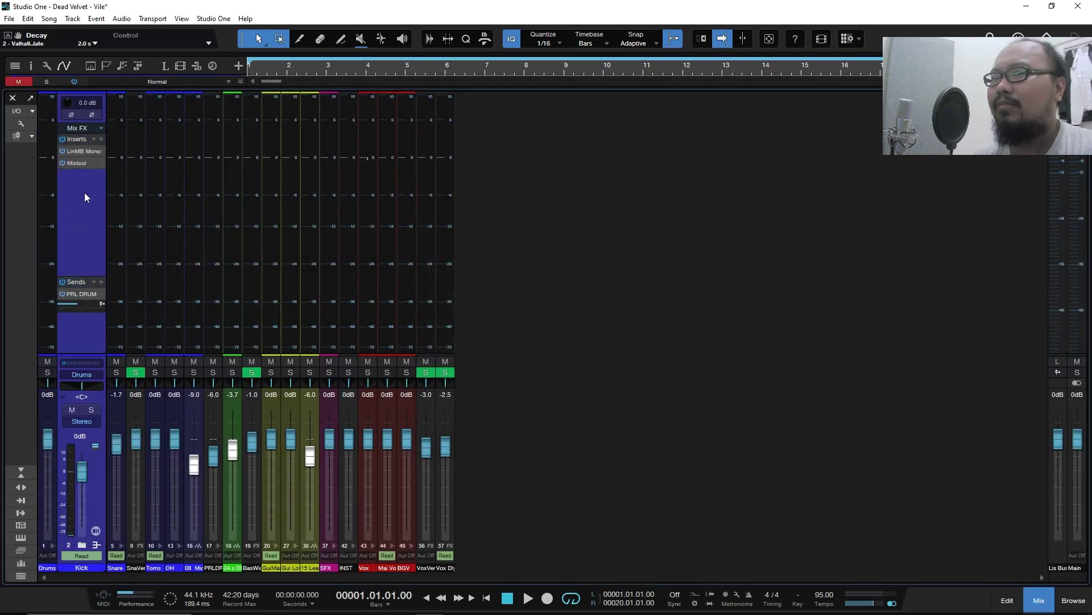
{"action": "left_click", "coordinate": [51, 193]}
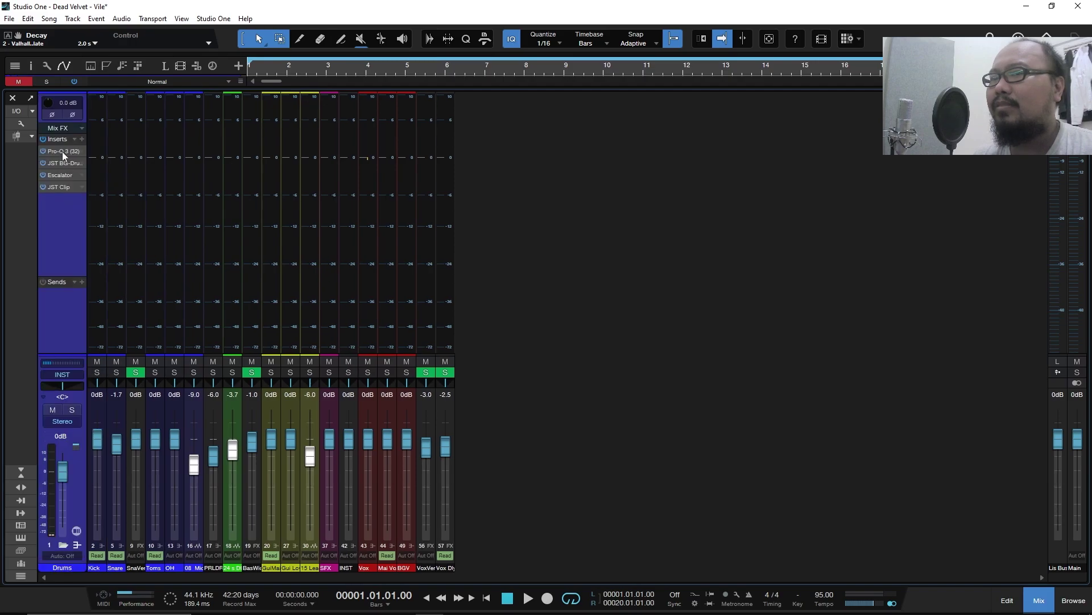
{"action": "left_click", "coordinate": [62, 150]}
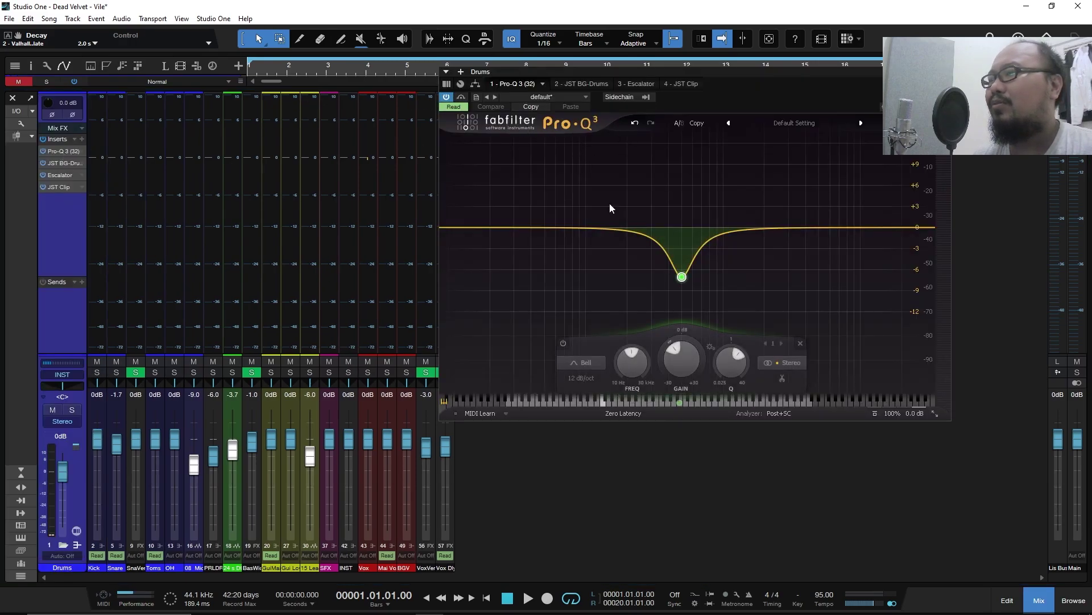
{"action": "mouse_move", "coordinate": [685, 279]}
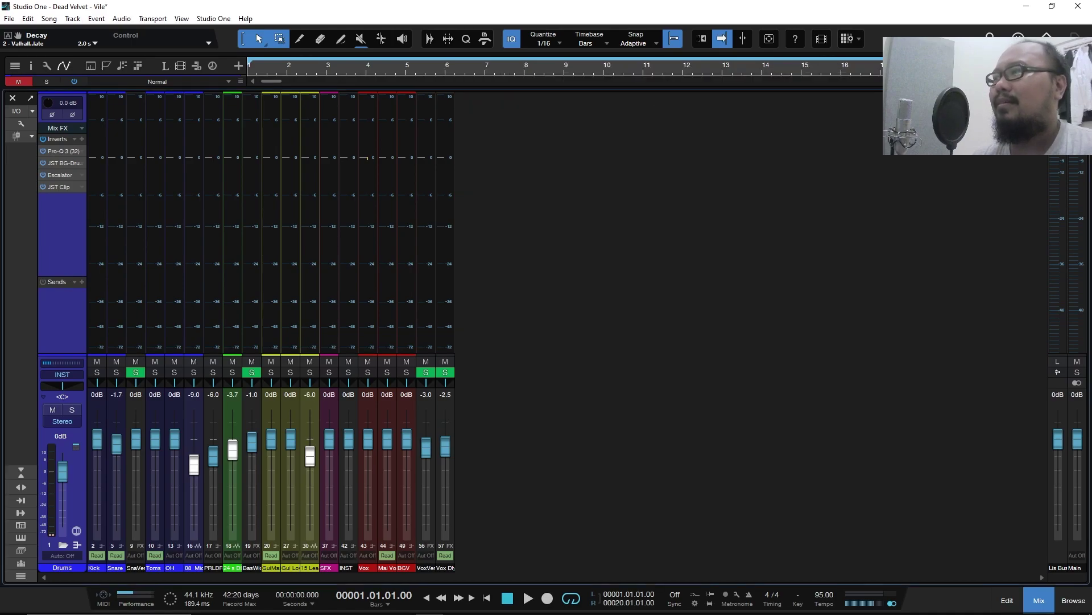
{"action": "left_click", "coordinate": [70, 230]}
{"action": "key", "text": "F3"}
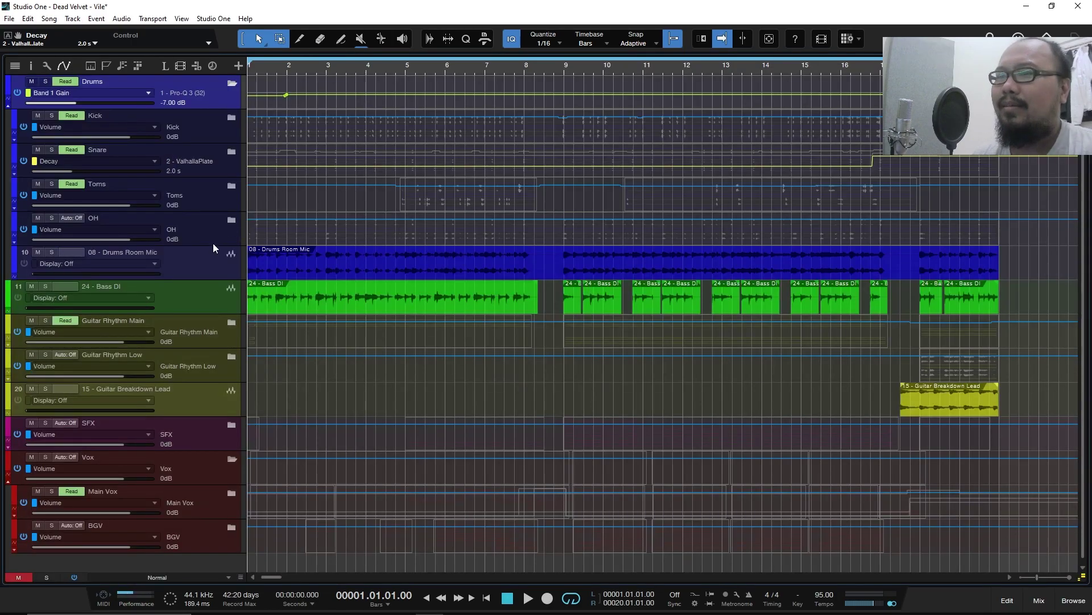
Step: Enlarge the Guitar Rhythm Main track to examine its volume automation, and restore its normal height
{"action": "left_click", "coordinate": [222, 296]}
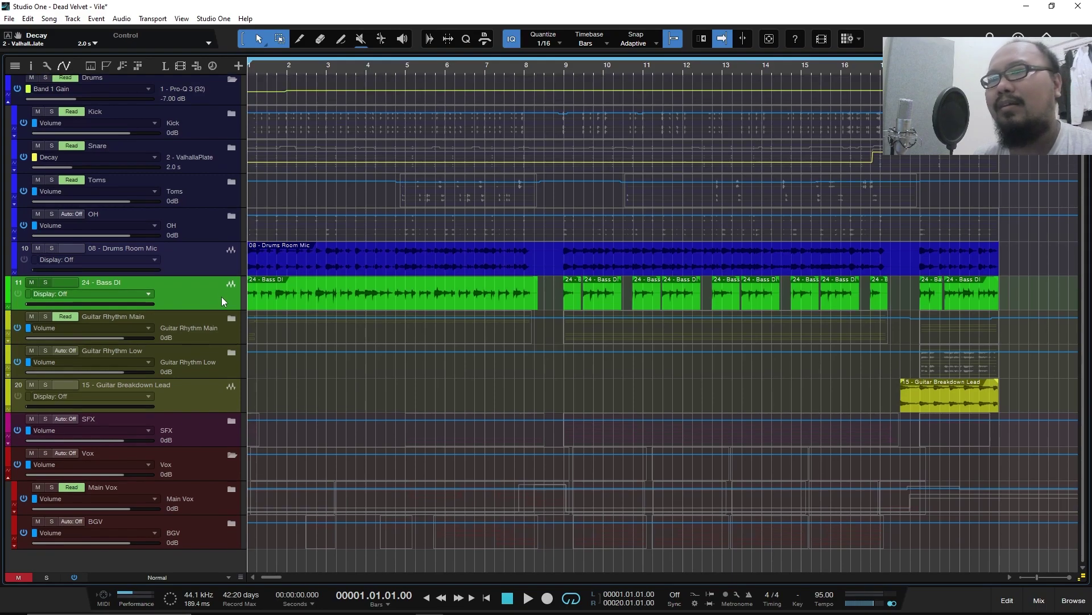
{"action": "left_click", "coordinate": [208, 327]}
{"action": "key", "text": "z"}
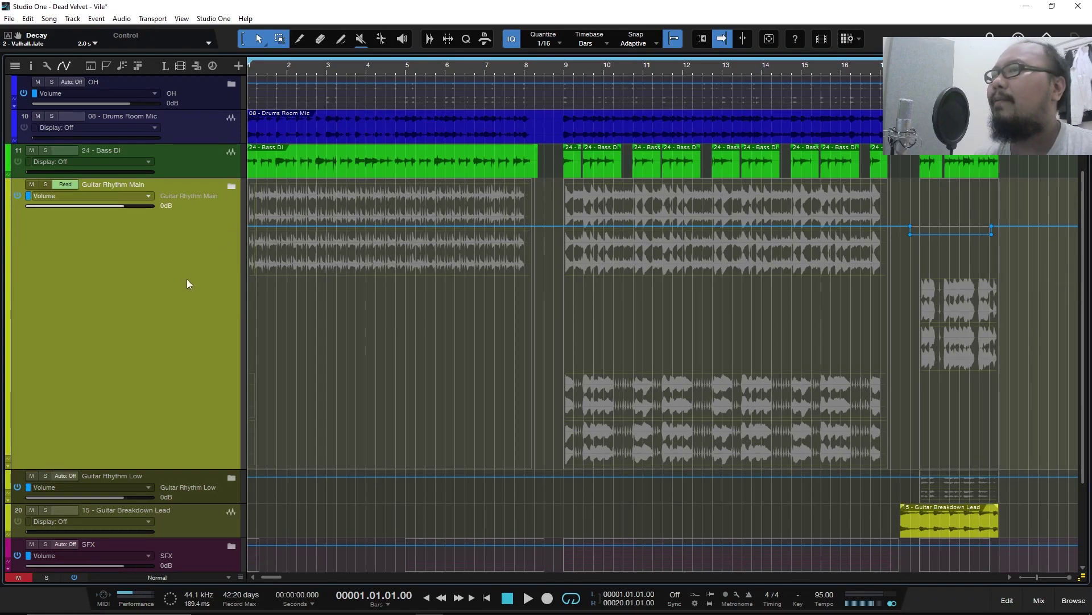
{"action": "key", "text": "z"}
{"action": "key", "text": "shift+e"}
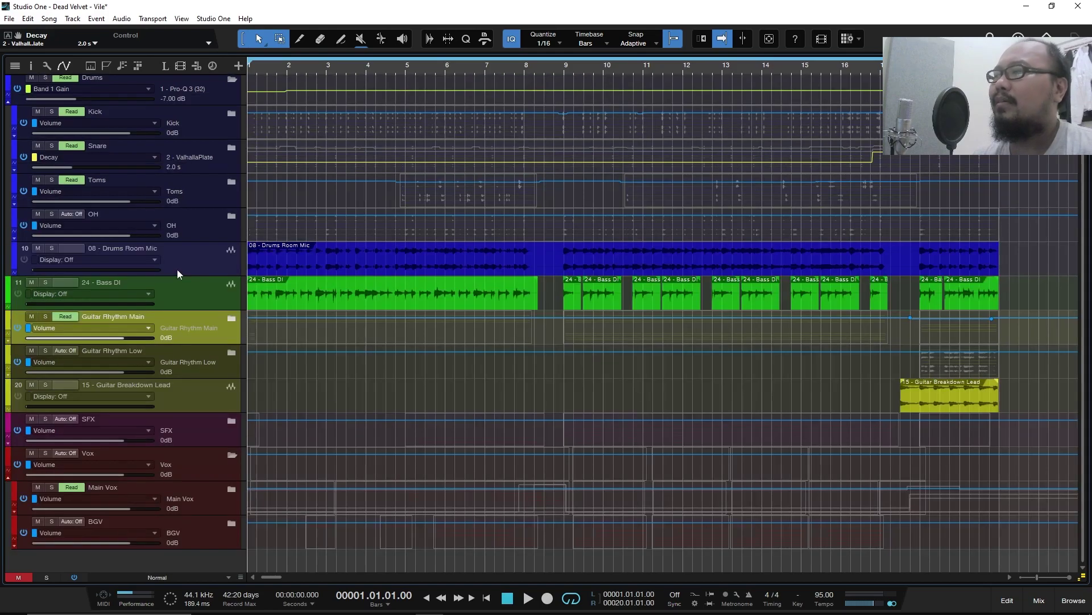
Step: Expand the SFX folder to inspect the FX Droplets volume automation, and collapse the folder again
{"action": "left_click", "coordinate": [231, 424]}
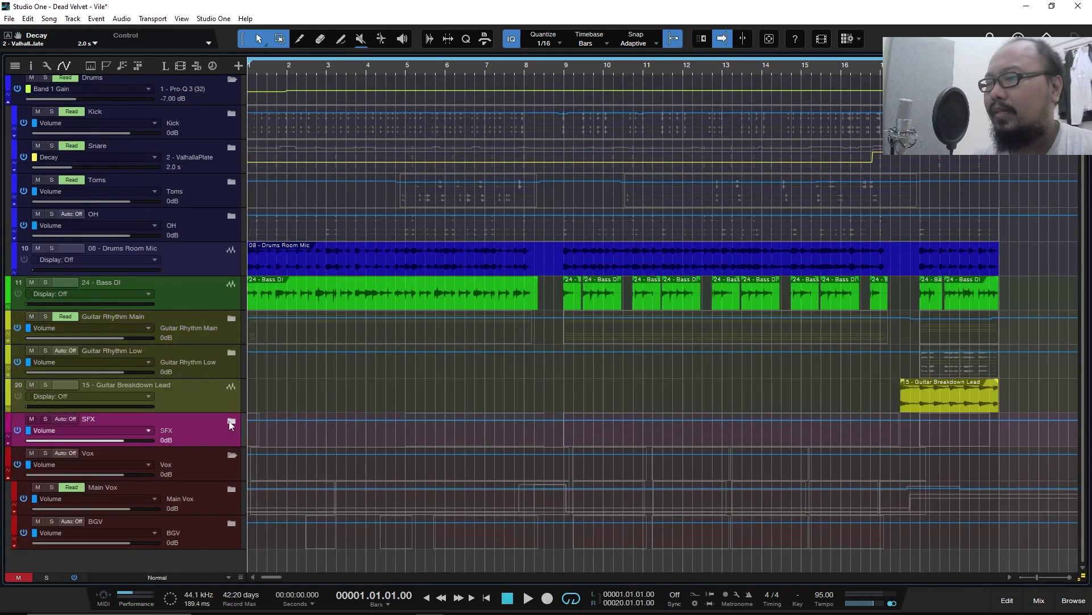
{"action": "left_click", "coordinate": [231, 422]}
{"action": "scroll", "coordinate": [226, 420], "scroll_direction": "down", "scroll_amount": 3}
{"action": "scroll", "coordinate": [226, 421], "scroll_direction": "down", "scroll_amount": 2}
{"action": "left_click", "coordinate": [222, 482]}
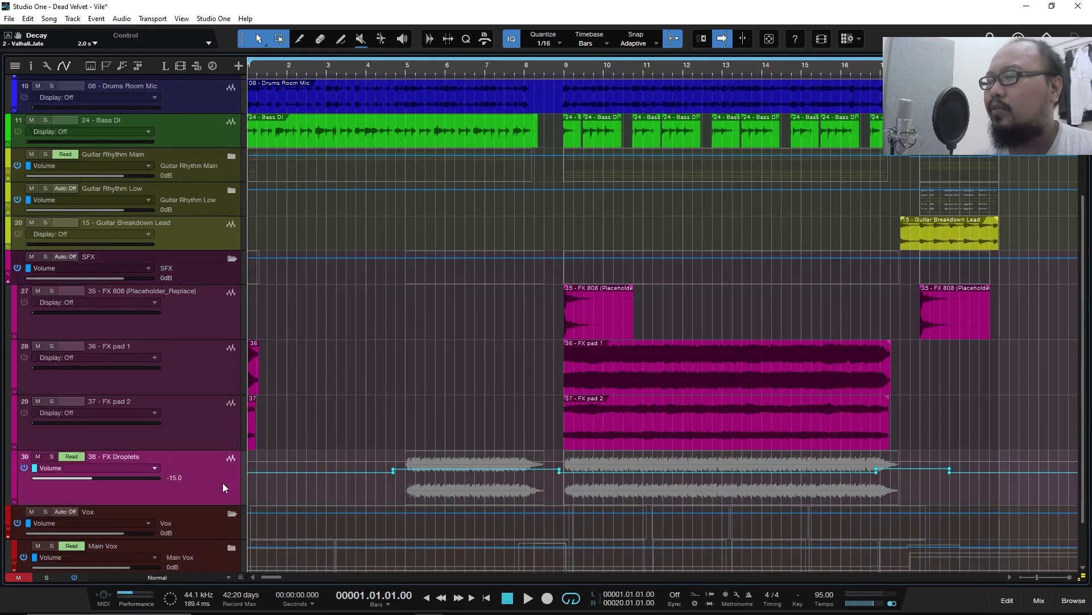
{"action": "left_click", "coordinate": [152, 469]}
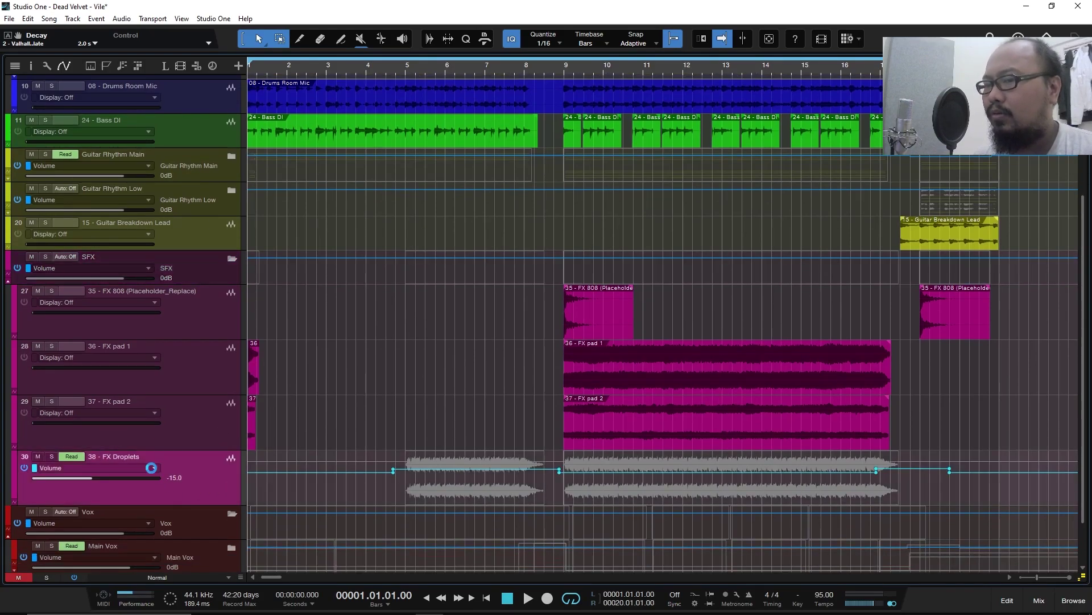
{"action": "left_click", "coordinate": [151, 468]}
{"action": "left_click", "coordinate": [232, 258]}
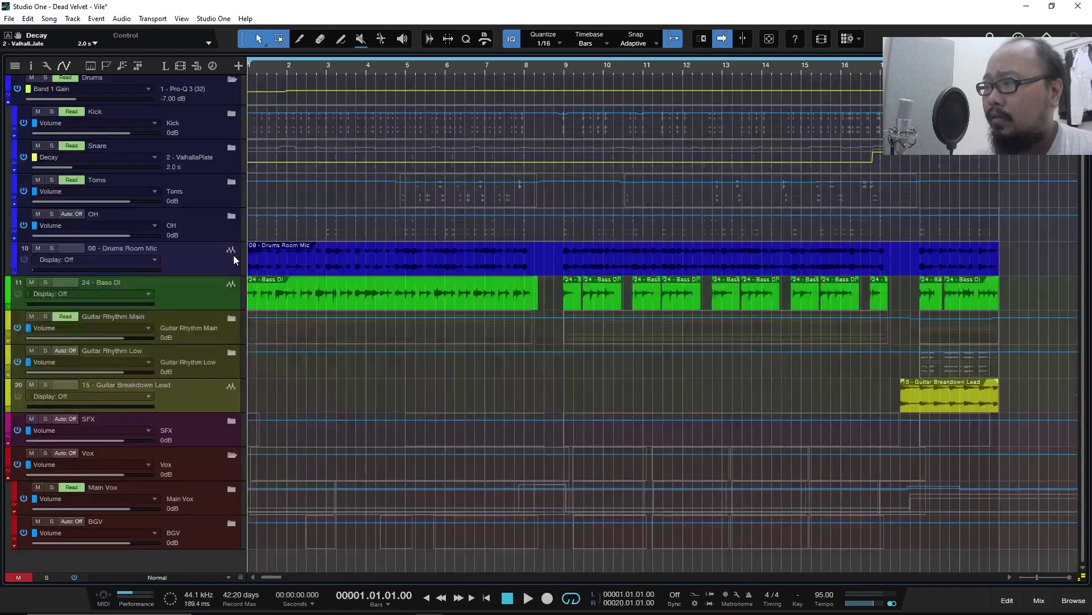
Step: Select the Main Vox track and set the track height to Medium to view its volume automation
{"action": "left_click", "coordinate": [223, 439]}
{"action": "left_click", "coordinate": [214, 469]}
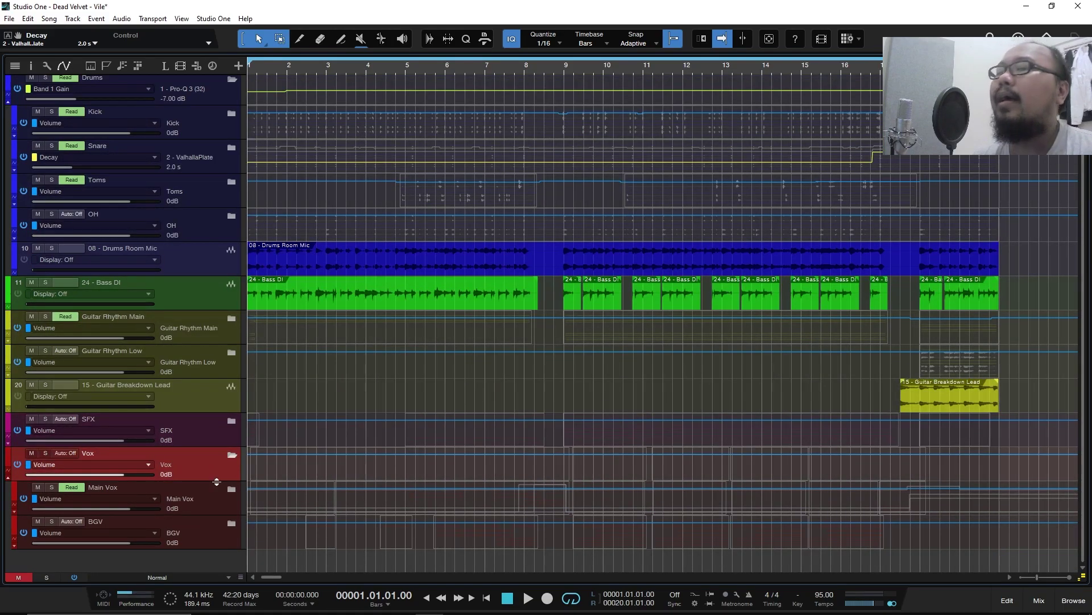
{"action": "left_click", "coordinate": [216, 502]}
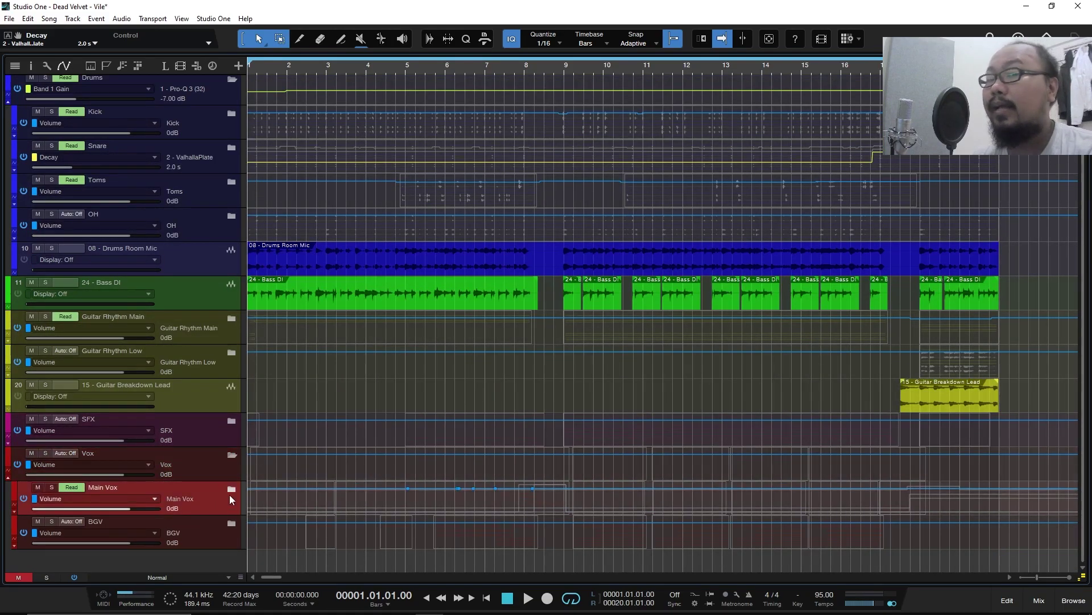
{"action": "key", "text": "shift+e"}
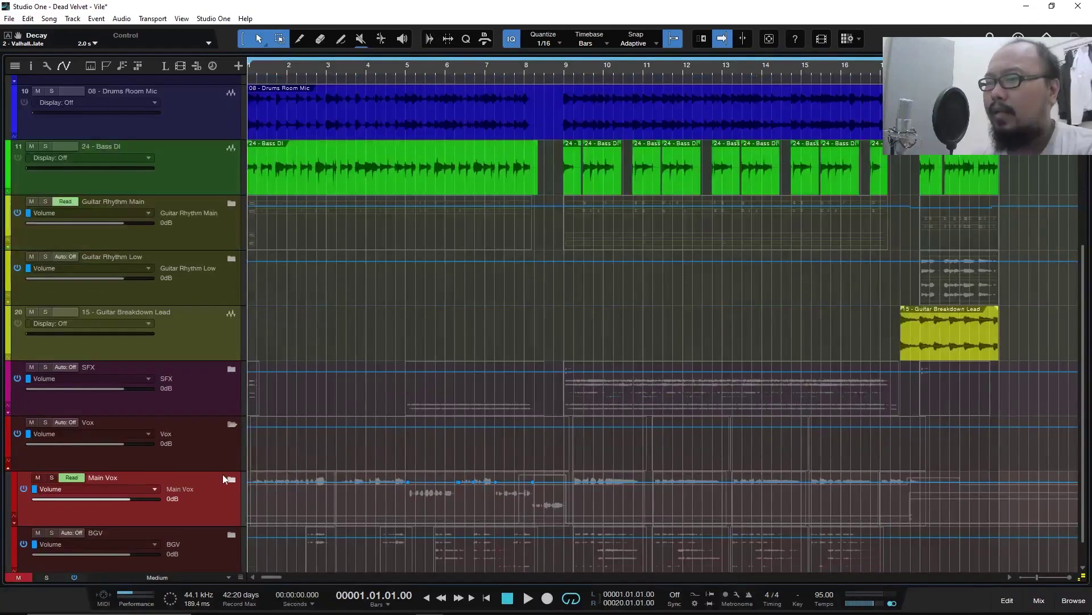
{"action": "scroll", "coordinate": [223, 474], "scroll_direction": "down", "scroll_amount": 1}
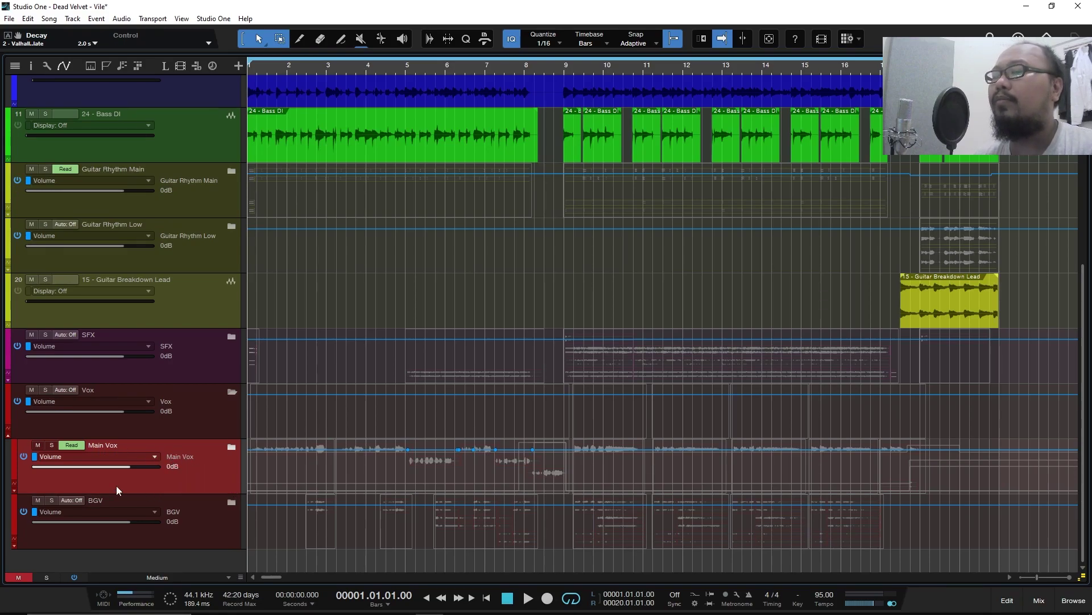
Step: Display the Main Vox track's Send Mute automation for the Vox Verb send, and show the one for the Vox Dly send
{"action": "left_click", "coordinate": [208, 521]}
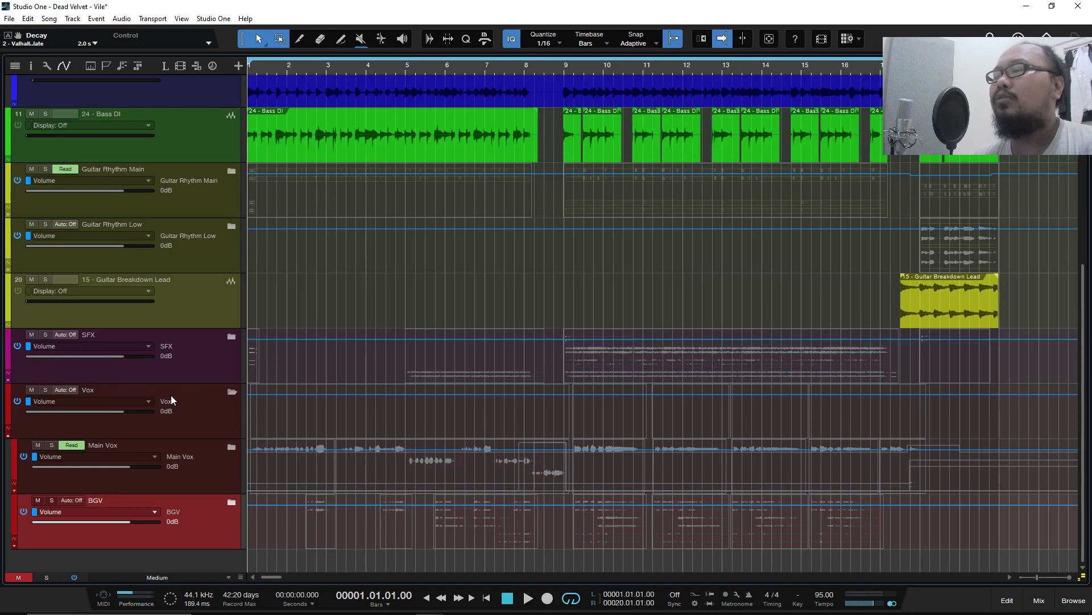
{"action": "left_click", "coordinate": [202, 474]}
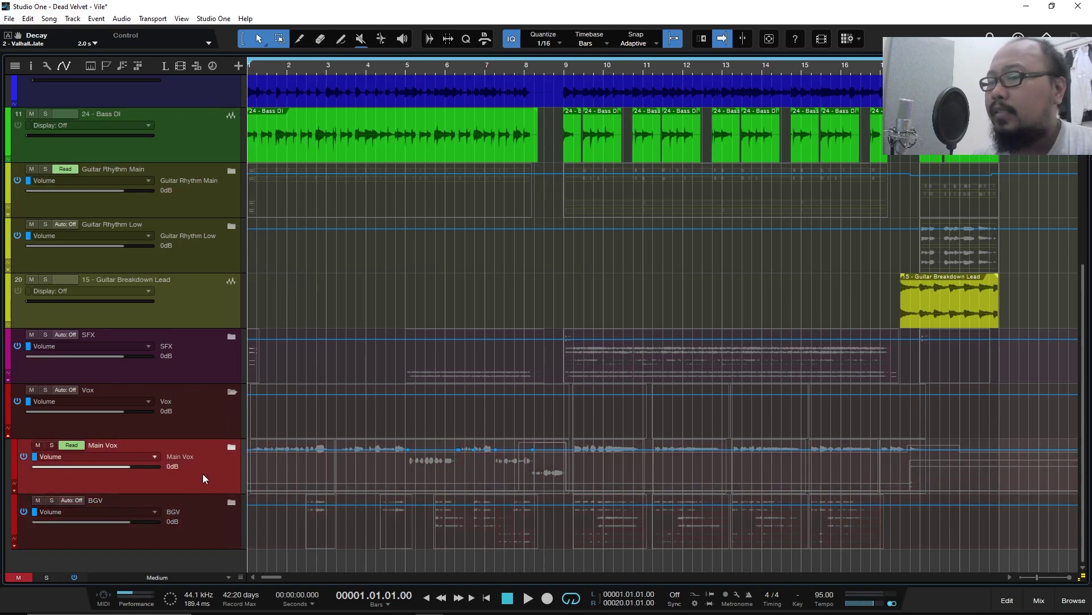
{"action": "left_click", "coordinate": [153, 457]}
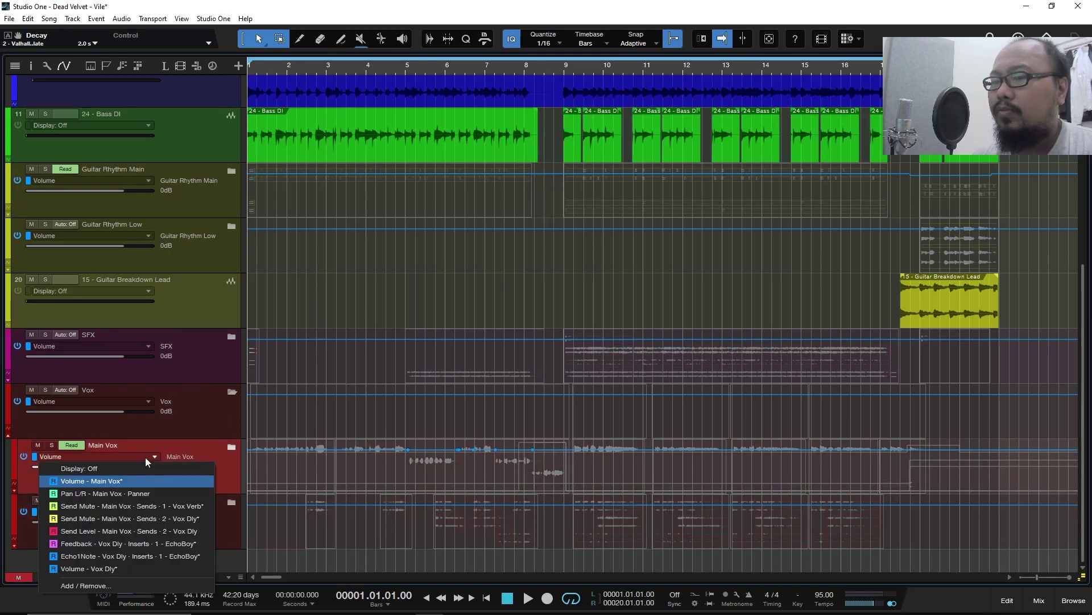
{"action": "left_click", "coordinate": [169, 505]}
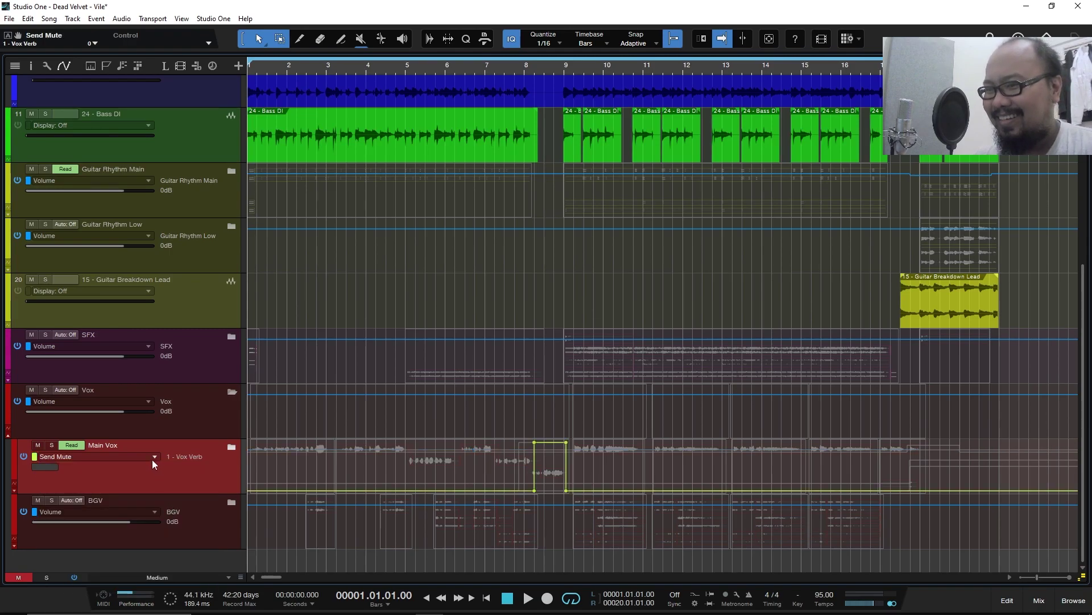
{"action": "left_click", "coordinate": [153, 458]}
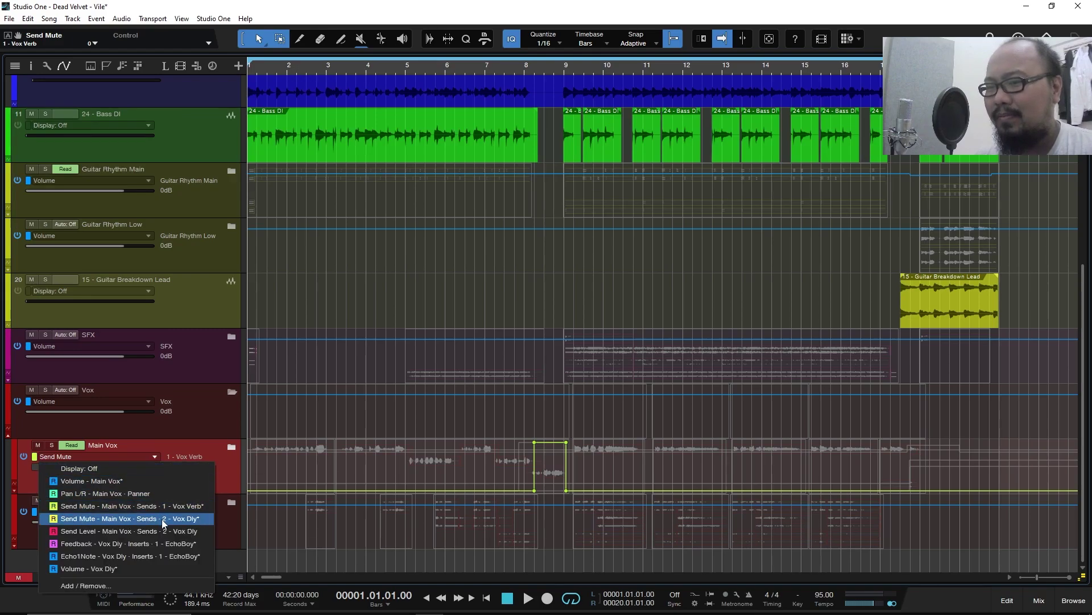
{"action": "left_click", "coordinate": [161, 518]}
Step: View the Vox Dly Send Level automation on Main Vox, and switch the lane to the Vox Dly EchoBoy Feedback
{"action": "left_click", "coordinate": [143, 460]}
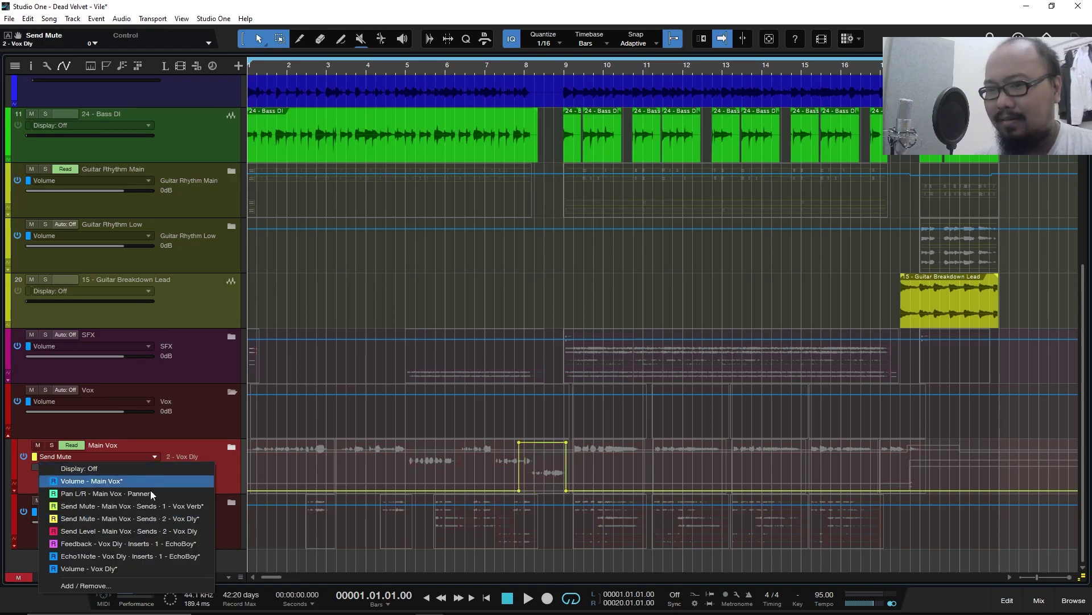
{"action": "left_click", "coordinate": [158, 537]}
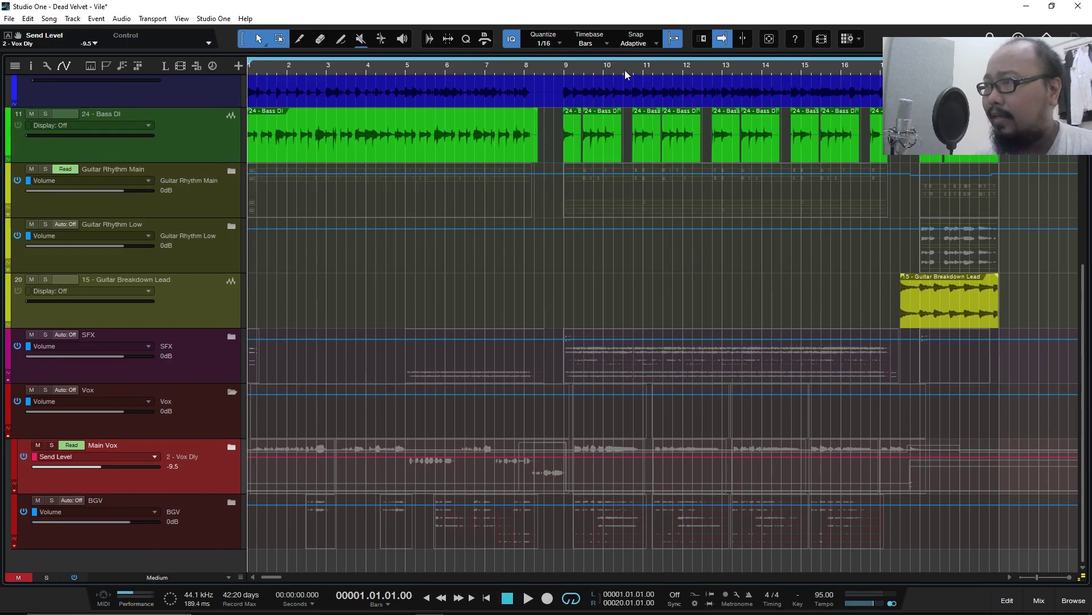
{"action": "scroll", "coordinate": [626, 73], "scroll_direction": "down", "scroll_amount": 2}
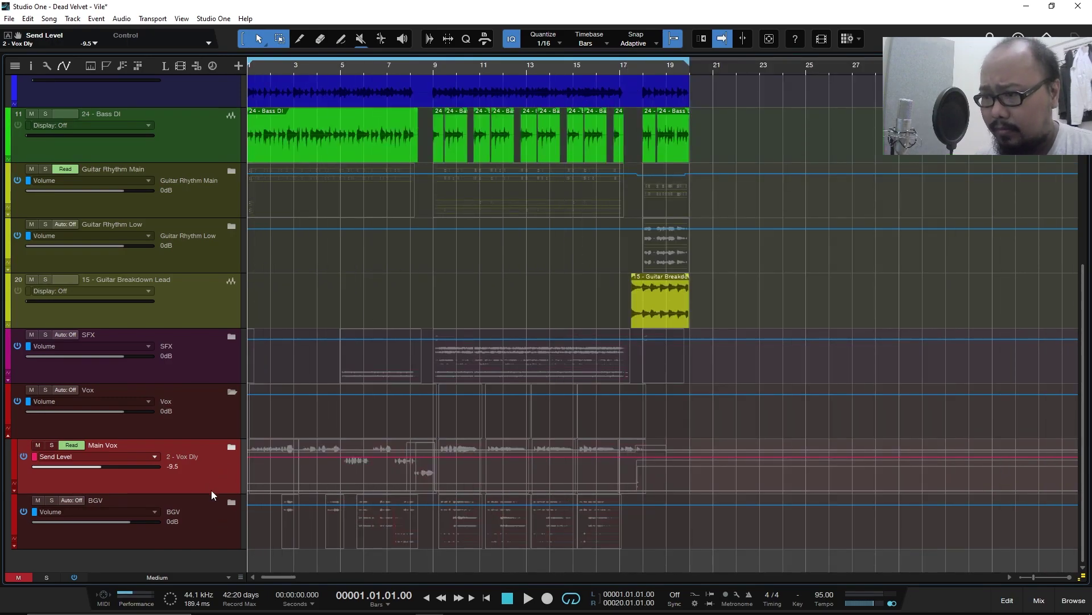
{"action": "left_click", "coordinate": [154, 457]}
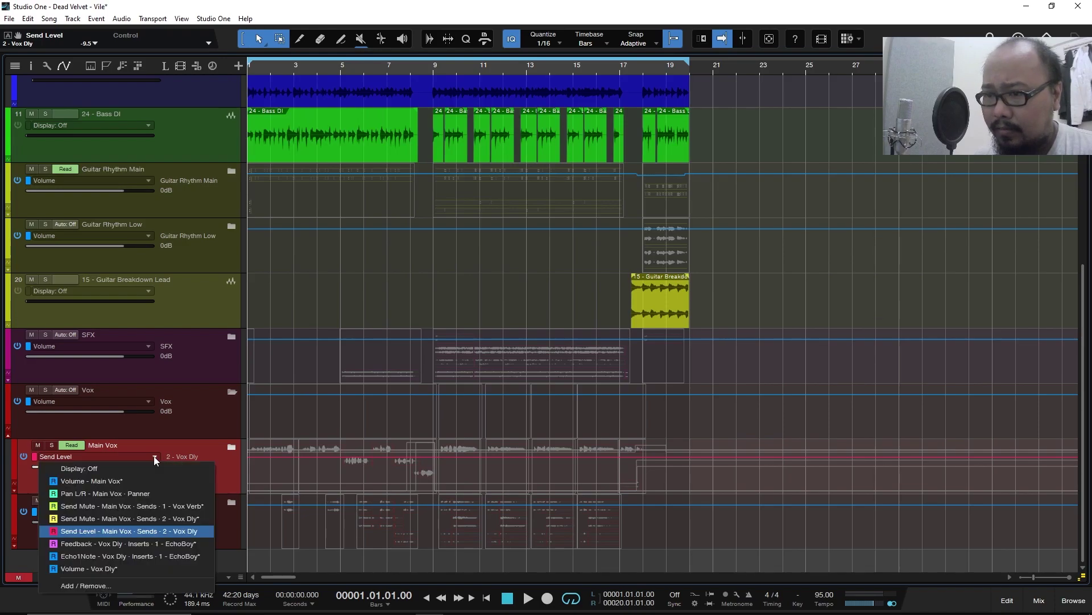
{"action": "left_click", "coordinate": [146, 544]}
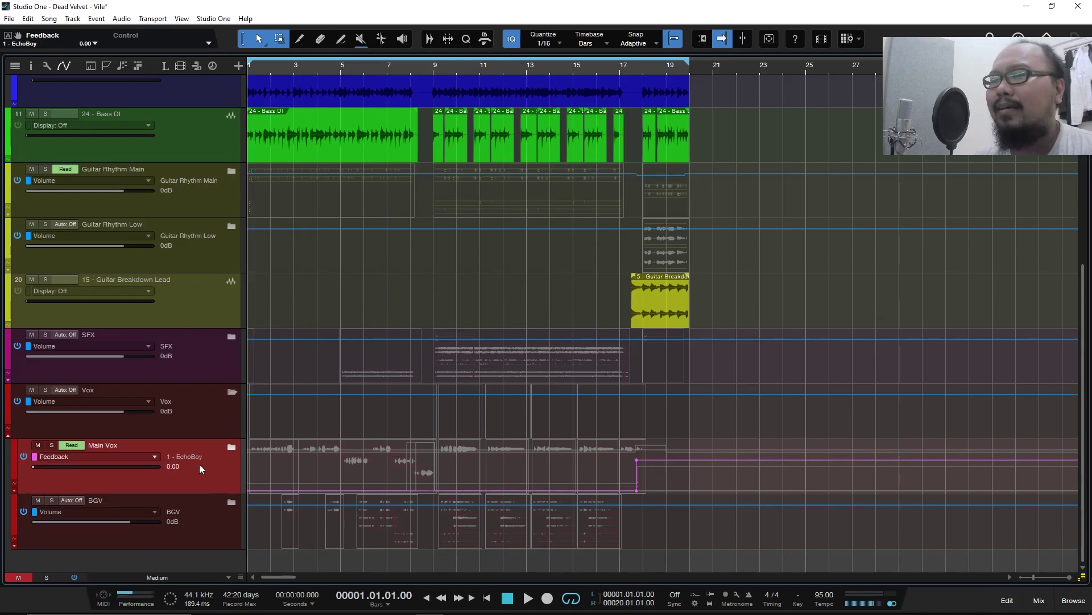
Step: View the EchoBoy Echo1Note automation on the Main Vox track, and switch the lane to the Vox Dly volume
{"action": "left_click", "coordinate": [152, 457]}
{"action": "left_click", "coordinate": [133, 556]}
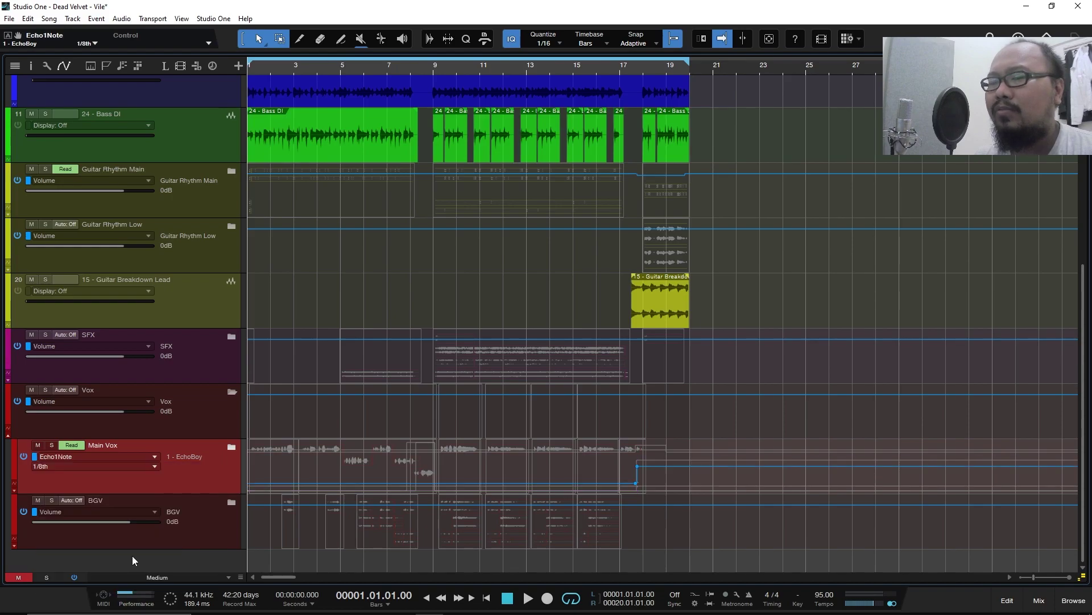
{"action": "left_click", "coordinate": [144, 457]}
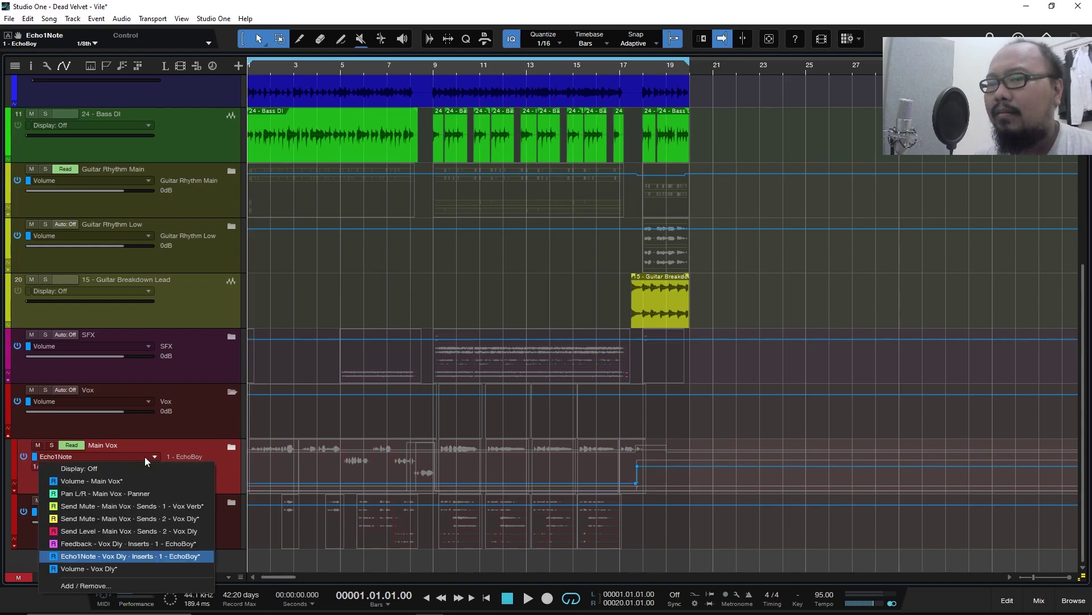
{"action": "left_click", "coordinate": [93, 570]}
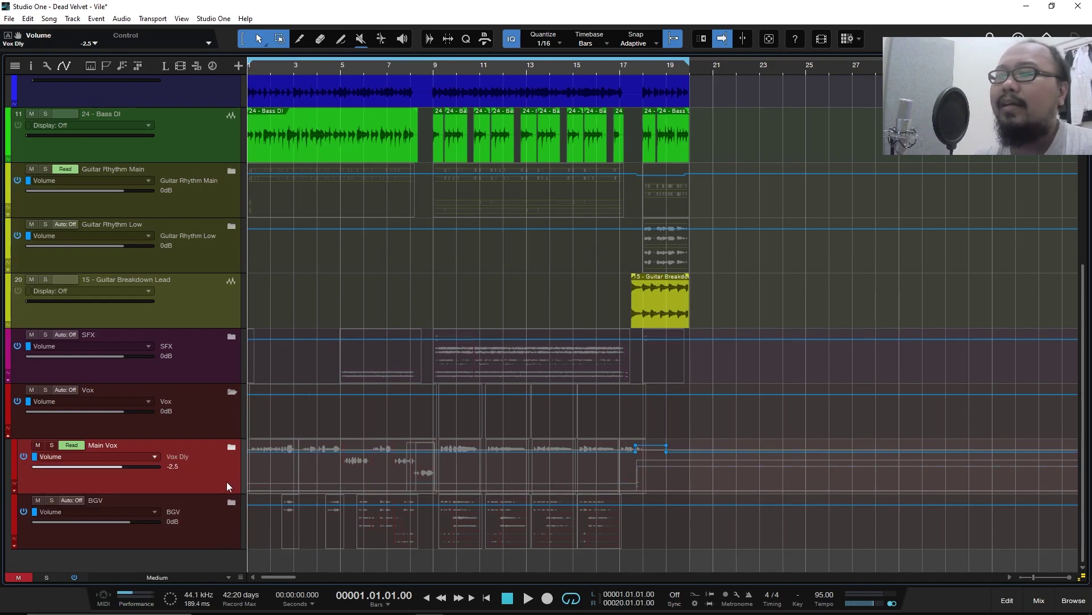
Step: Check which automation parameters are available on the BGV track
{"action": "left_click", "coordinate": [203, 512]}
{"action": "left_click", "coordinate": [145, 513]}
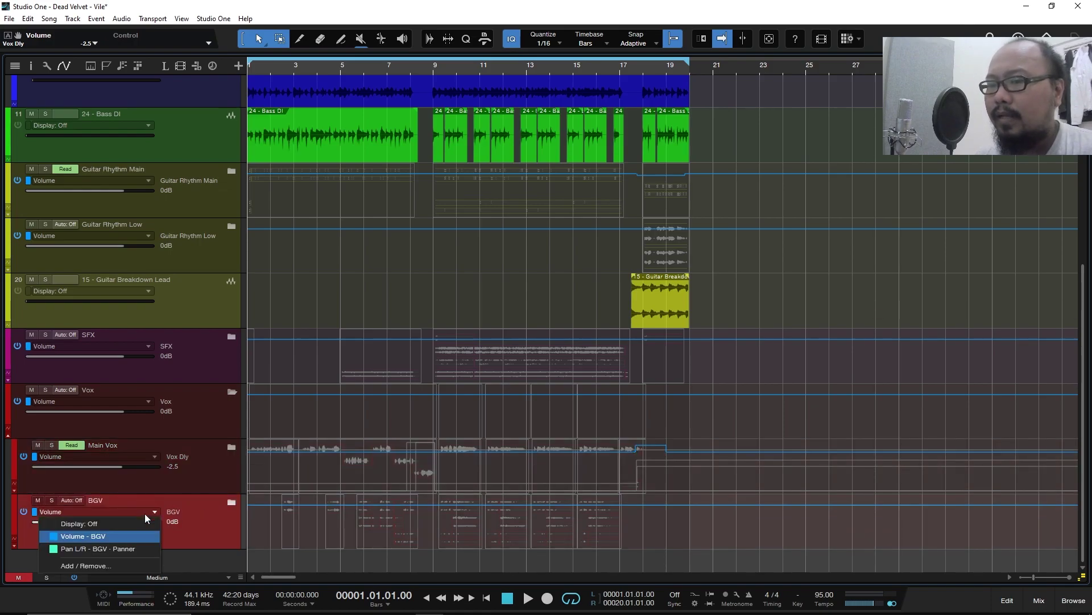
{"action": "left_click", "coordinate": [211, 521]}
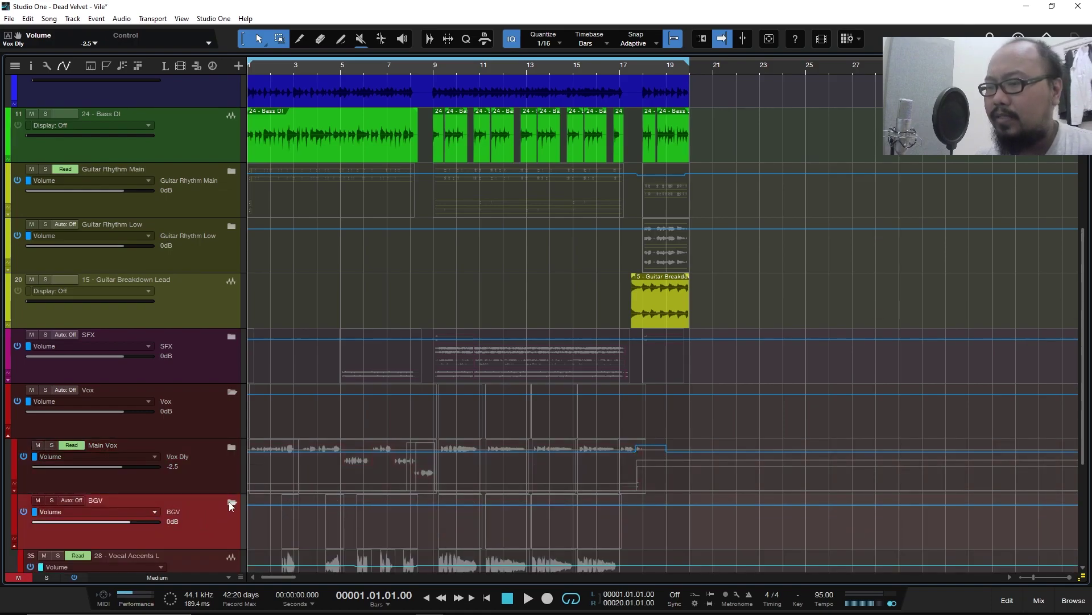
Step: Expand the BGV folder, inspect the volume automation on the Vocal Accents, Dub and Harm tracks, and collapse the folder again
{"action": "left_click", "coordinate": [231, 503]}
{"action": "scroll", "coordinate": [230, 501], "scroll_direction": "down", "scroll_amount": 5}
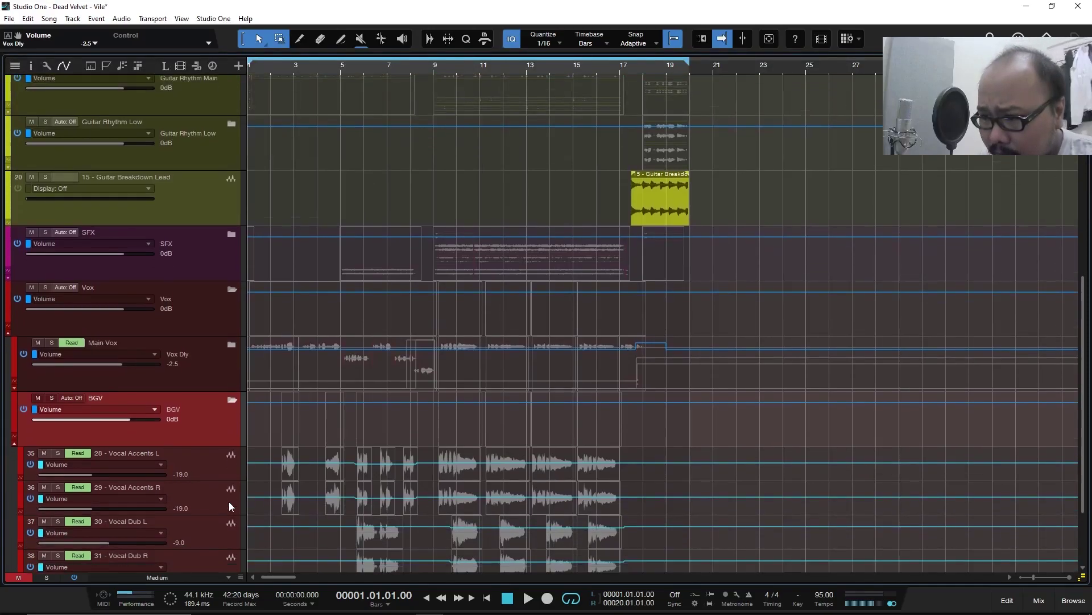
{"action": "scroll", "coordinate": [226, 491], "scroll_direction": "down", "scroll_amount": 1}
{"action": "left_click", "coordinate": [204, 366]}
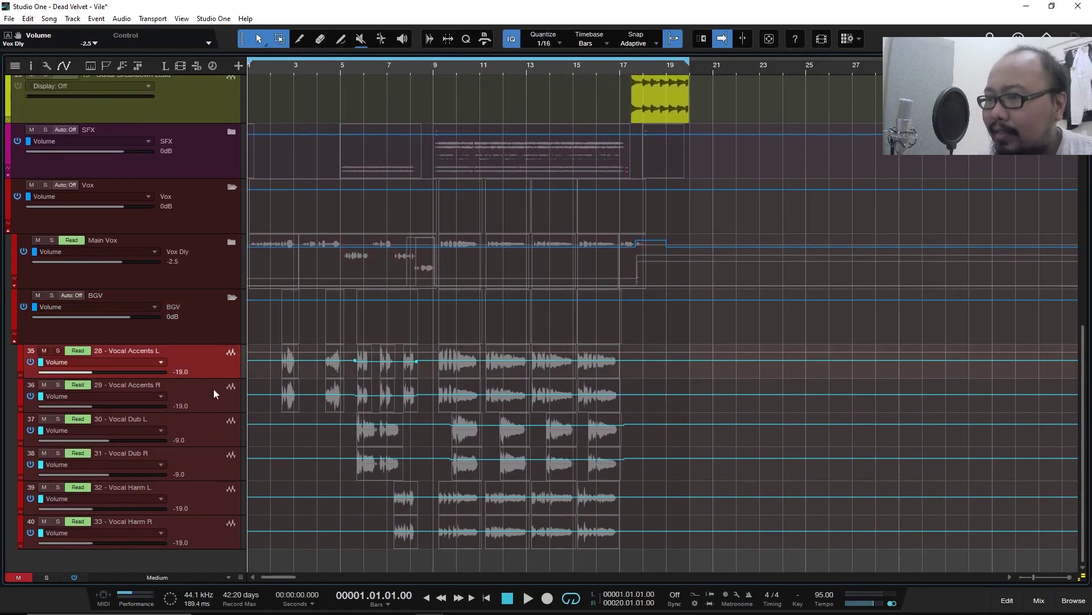
{"action": "left_click", "coordinate": [213, 389]}
{"action": "left_click", "coordinate": [213, 421]}
{"action": "left_click", "coordinate": [217, 461]}
{"action": "left_click", "coordinate": [216, 493]}
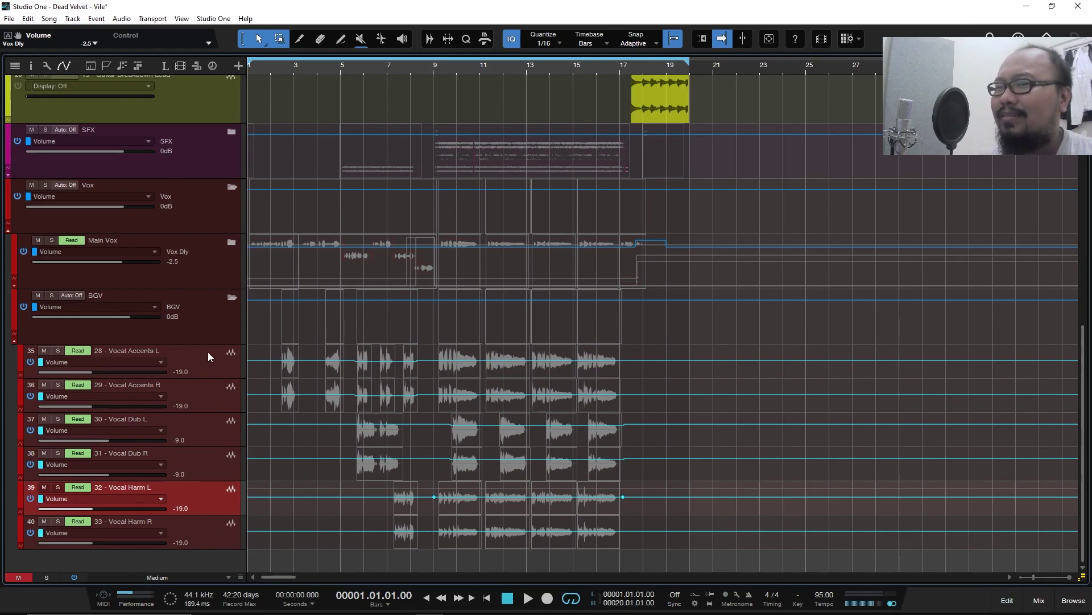
{"action": "left_click", "coordinate": [230, 298]}
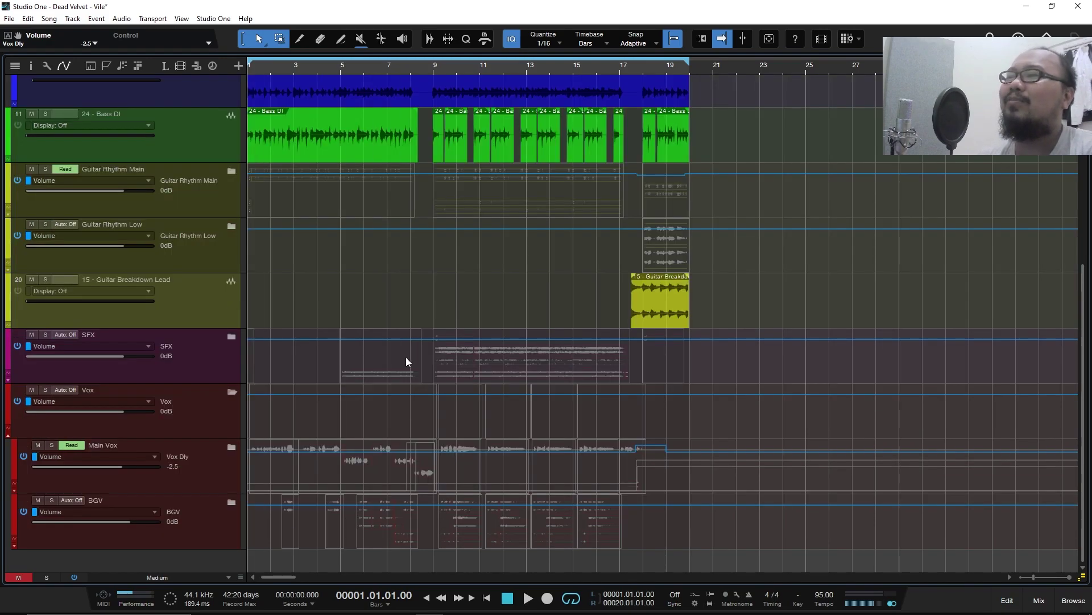
Step: Reduce the track heights to Normal so that all tracks fit in the arrangement, and select the Snare track
{"action": "scroll", "coordinate": [802, 382], "scroll_direction": "up", "scroll_amount": 5}
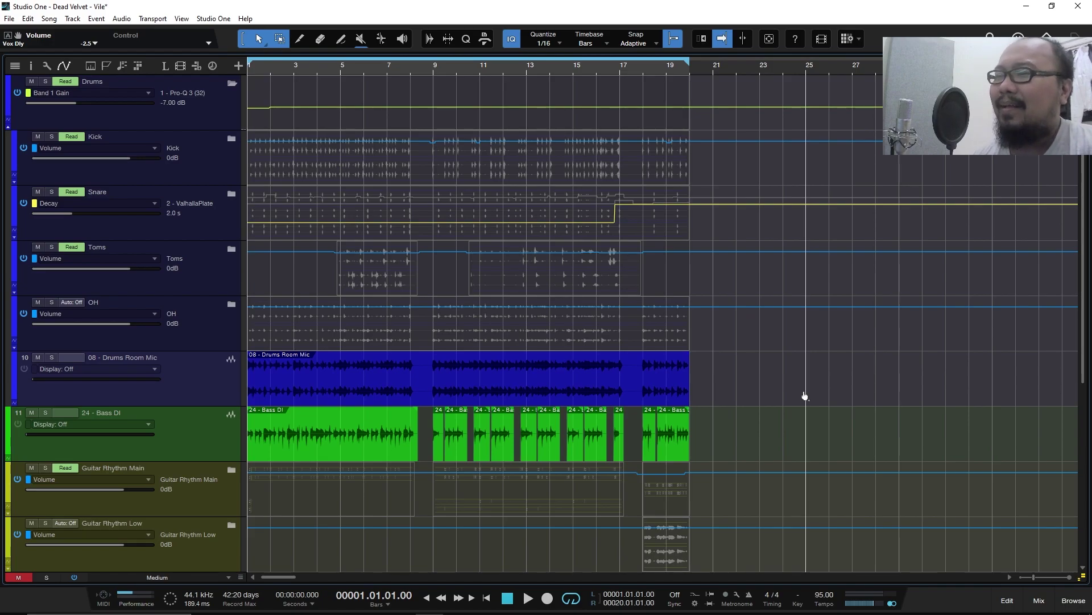
{"action": "scroll", "coordinate": [781, 348], "scroll_direction": "down", "scroll_amount": 1}
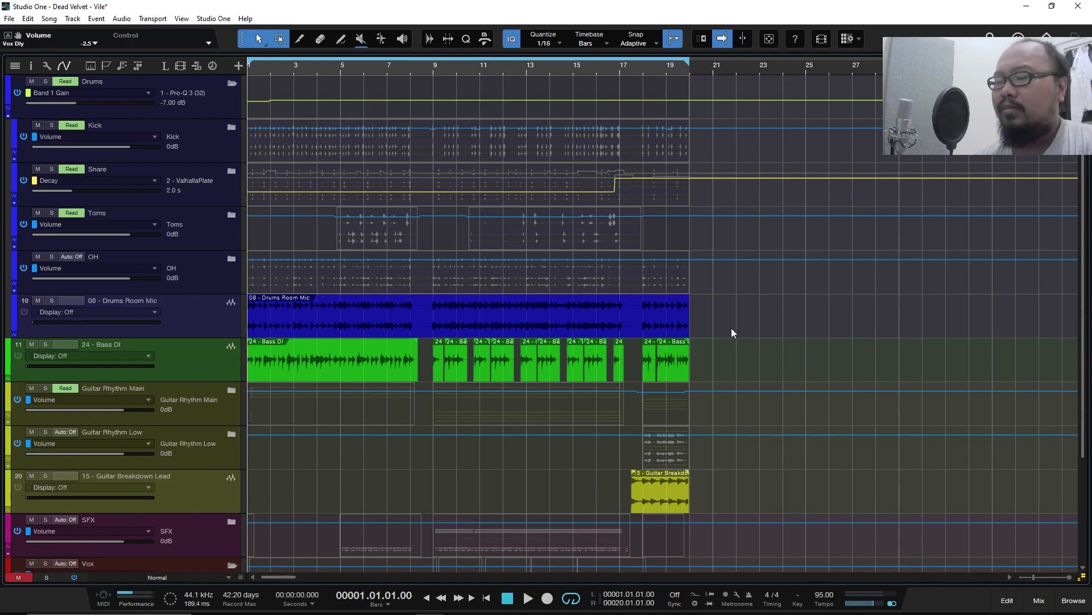
{"action": "scroll", "coordinate": [254, 266], "scroll_direction": "down", "scroll_amount": 1}
{"action": "left_click", "coordinate": [359, 171]}
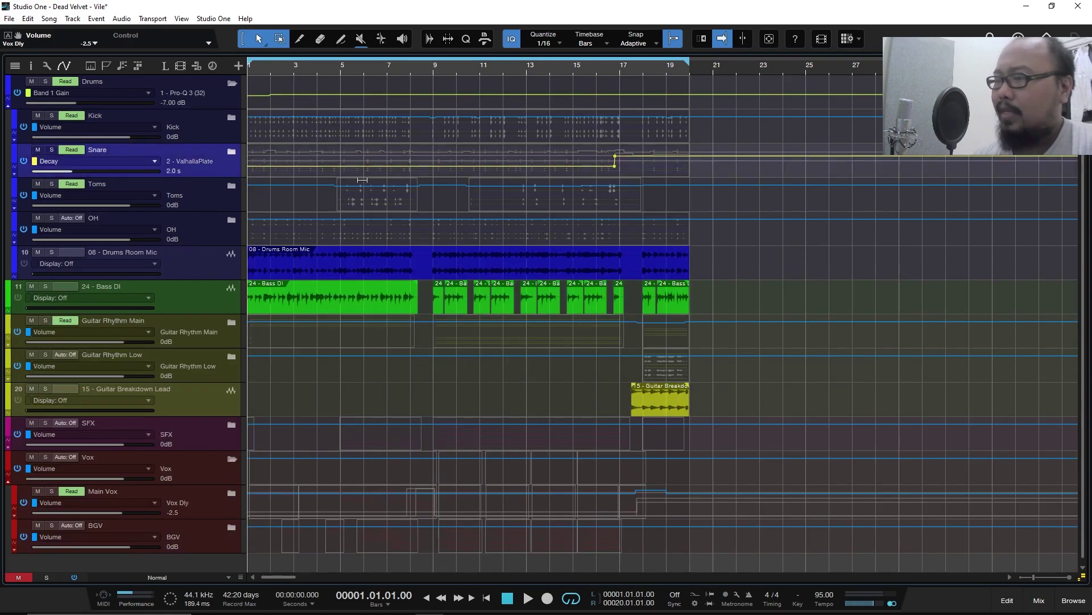
Step: Turn off looping and play the mix with the mixer open
{"action": "key", "text": "KP_Divide"}
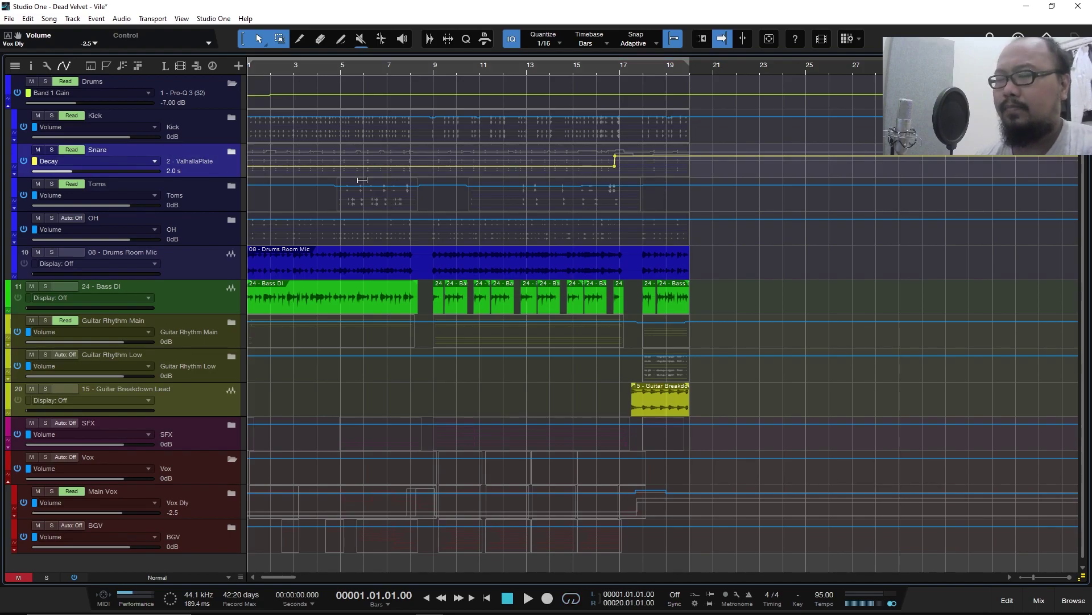
{"action": "key", "text": "F3"}
{"action": "key", "text": "space"}
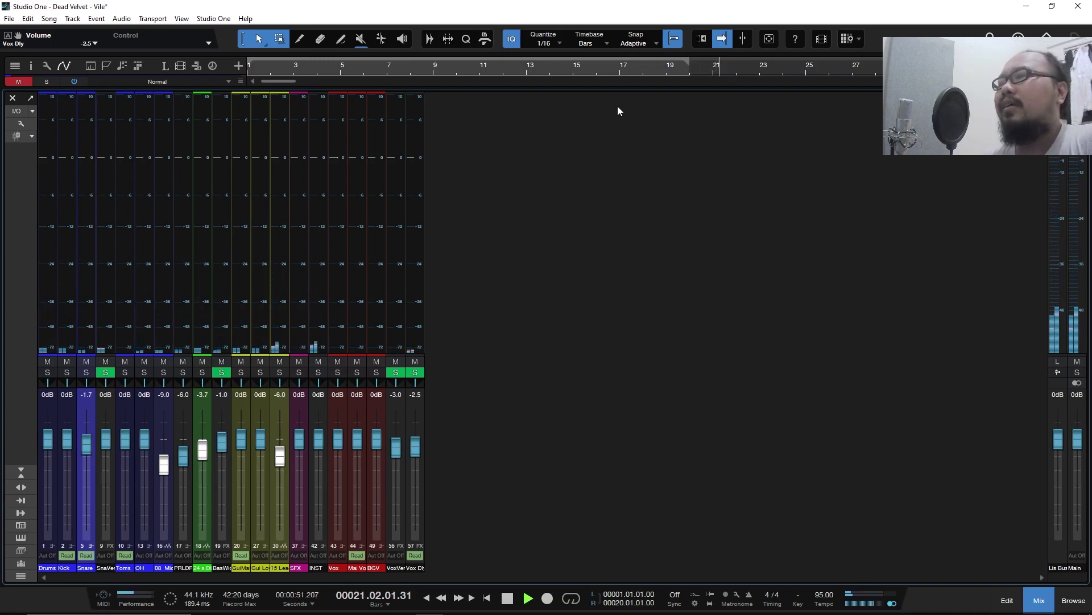
Step: Switch the timebase to Seconds to view the timeline in time units, stop playback, and restore Bars
{"action": "left_click", "coordinate": [592, 45]}
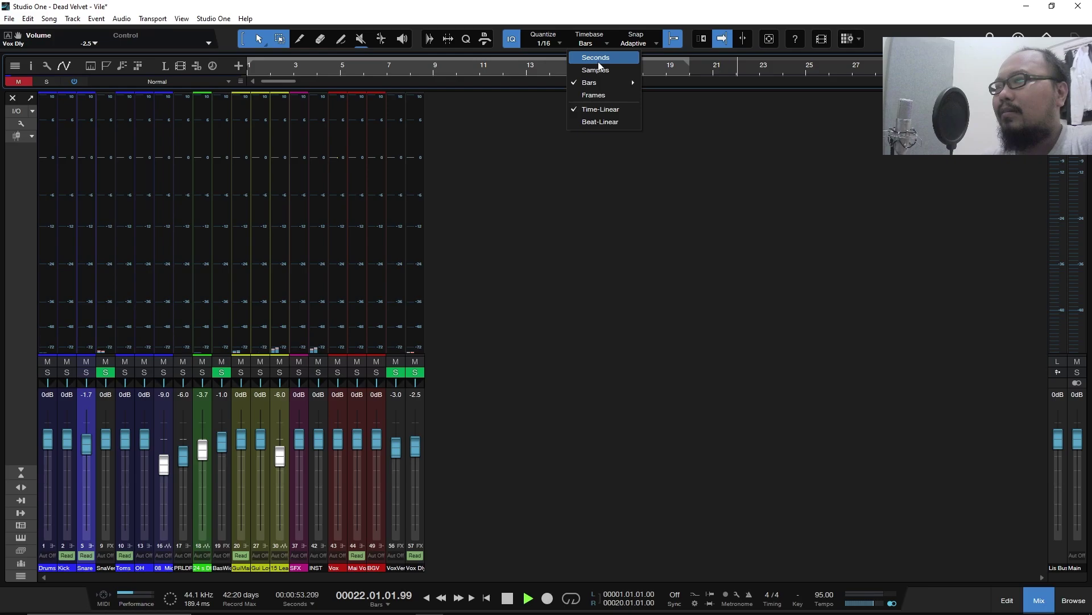
{"action": "left_click", "coordinate": [626, 57]}
{"action": "key", "text": "space"}
{"action": "left_click", "coordinate": [592, 44]}
{"action": "left_click", "coordinate": [600, 81]}
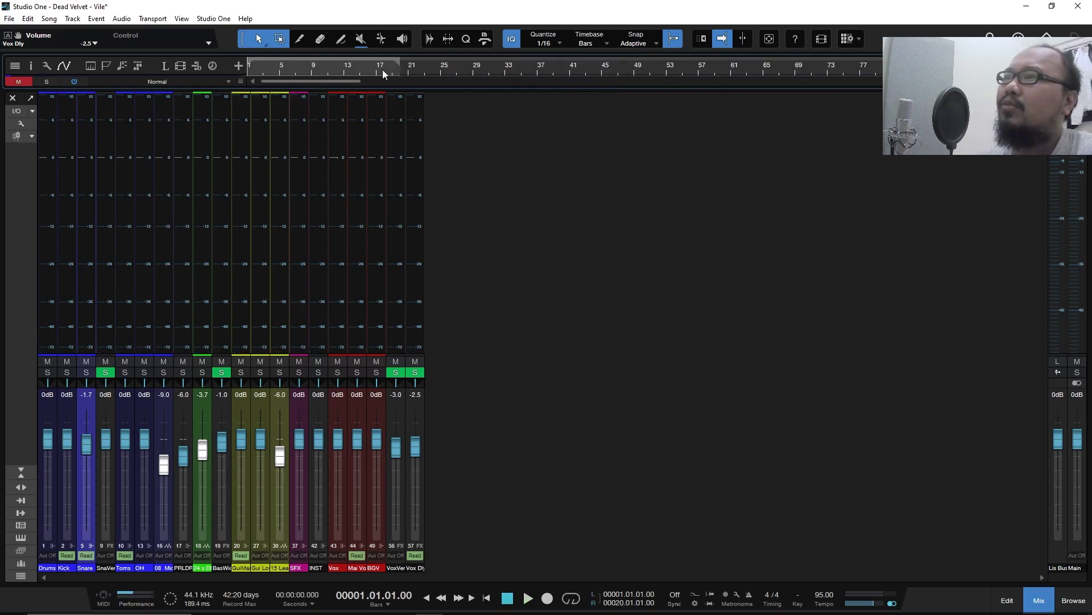
{"action": "left_click_drag", "start_coordinate": [383, 70], "coordinate": [483, 90]}
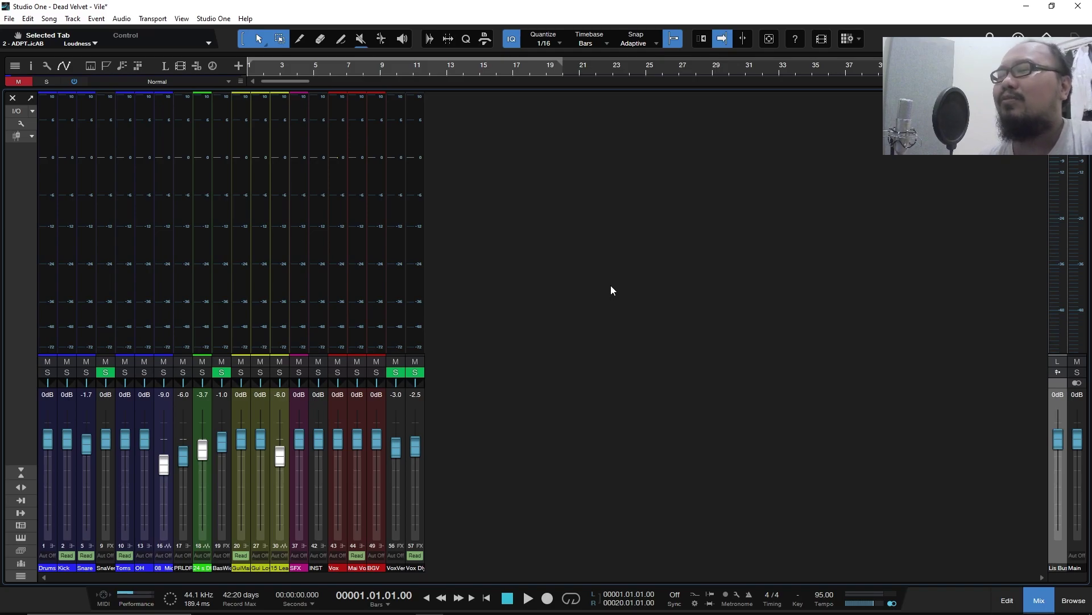
Step: Return to the arrangement and expand the Main Vox folder to view the volume automation on its vocal tracks
{"action": "key", "text": "F3"}
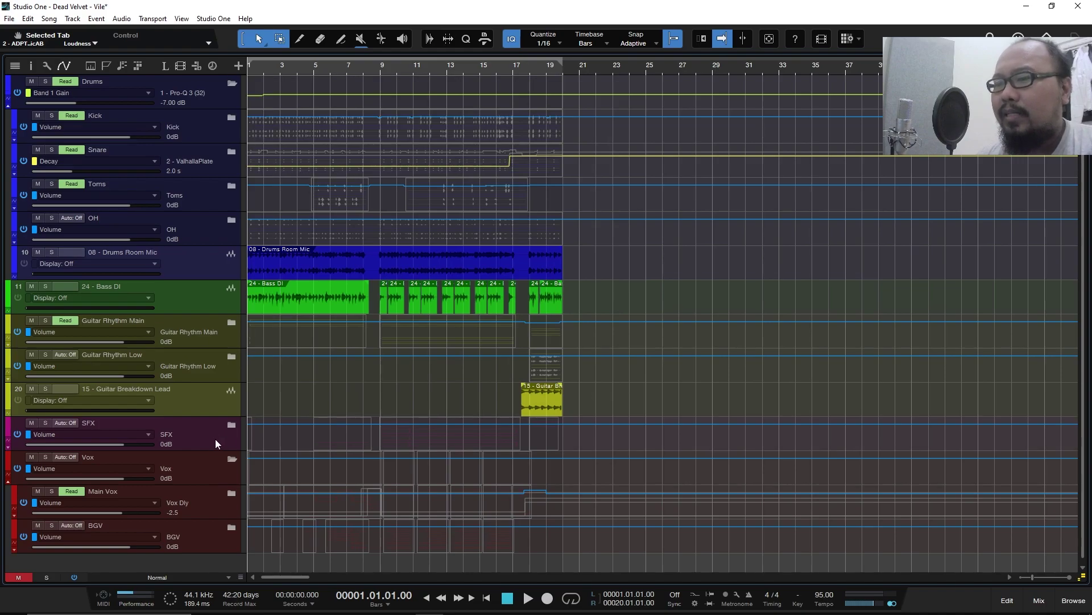
{"action": "key", "text": "F3"}
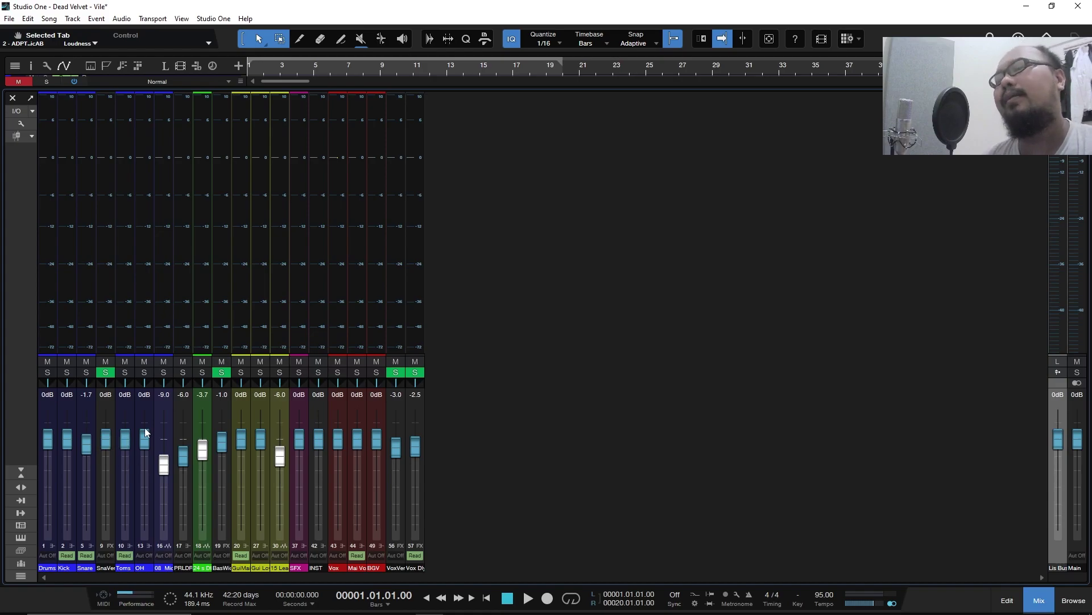
{"action": "key", "text": "F3"}
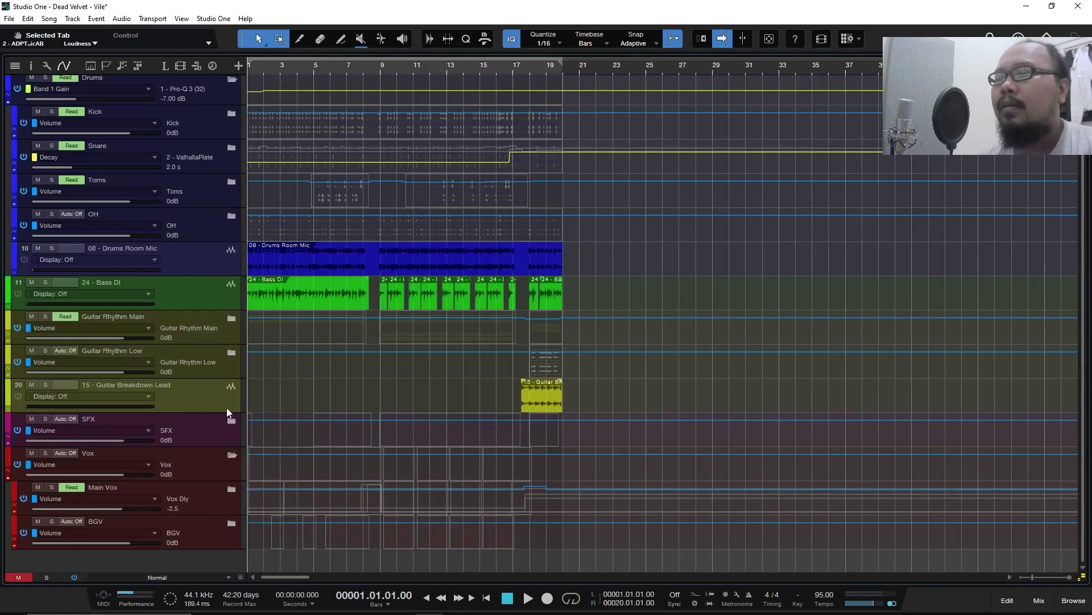
{"action": "key", "text": "shift+e"}
{"action": "left_click", "coordinate": [232, 495]}
{"action": "scroll", "coordinate": [229, 495], "scroll_direction": "down", "scroll_amount": 3}
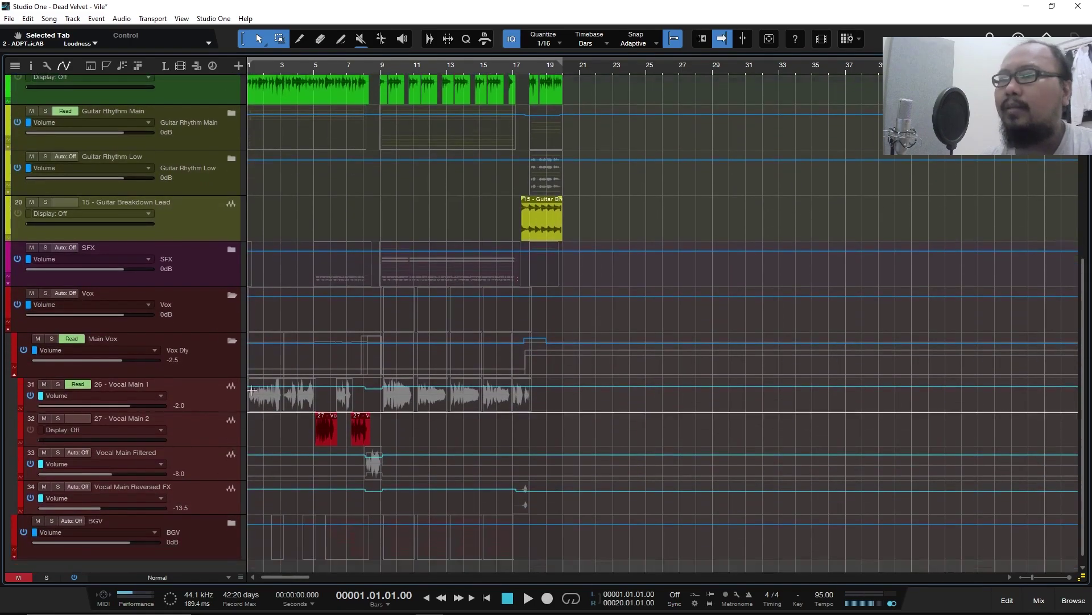
Step: Briefly solo the Vocal Main Filtered track, clear the solo, and play the full mix from about bar 7
{"action": "scroll", "coordinate": [351, 99], "scroll_direction": "up", "scroll_amount": 5}
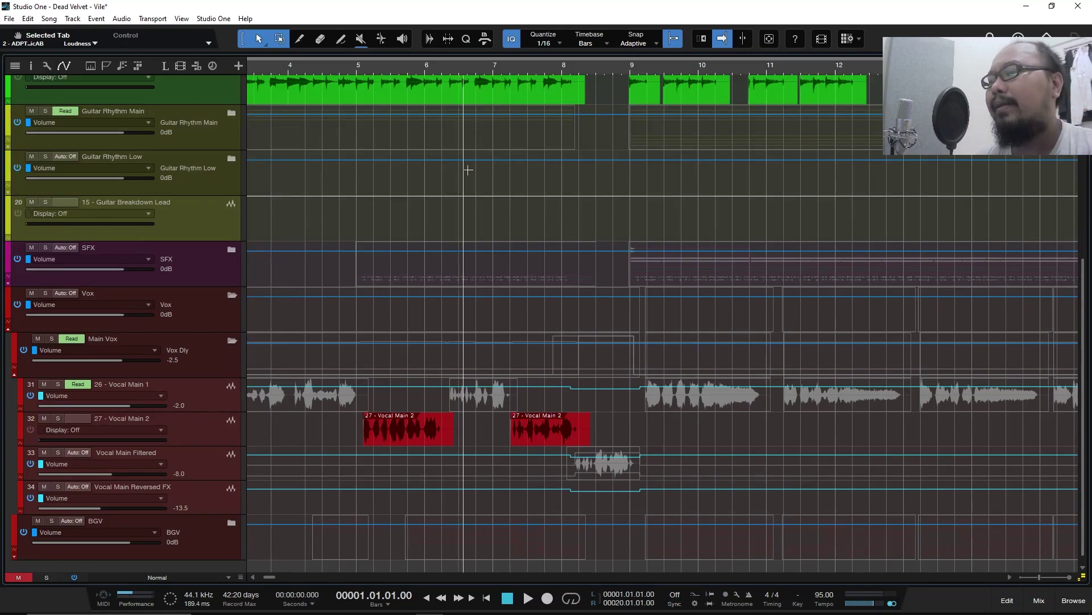
{"action": "left_click", "coordinate": [603, 461]}
{"action": "key", "text": "s"}
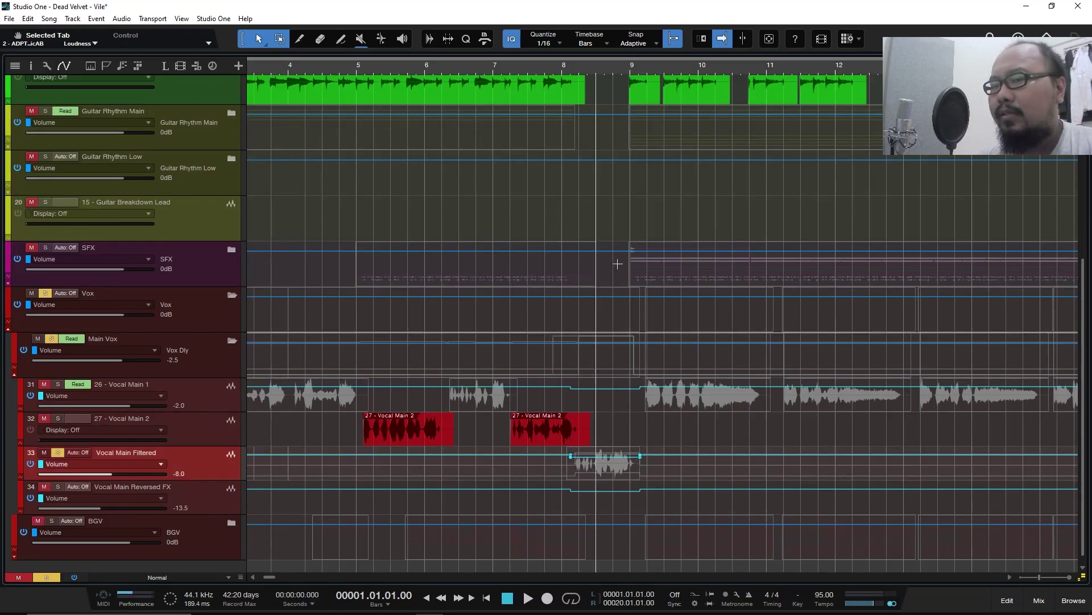
{"action": "key", "text": "s"}
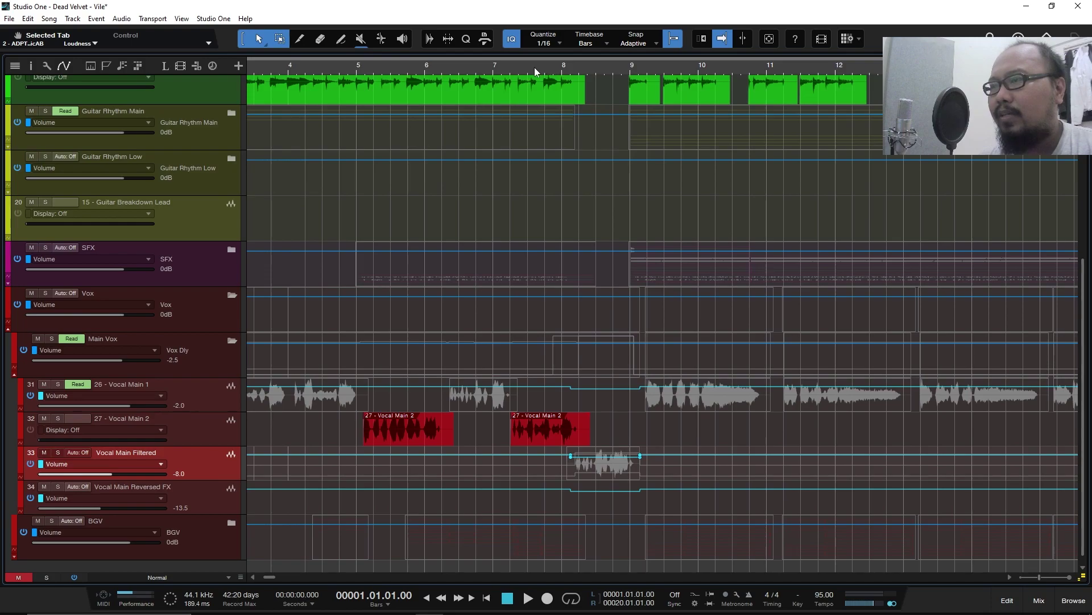
{"action": "left_click", "coordinate": [501, 71]}
{"action": "key", "text": "space"}
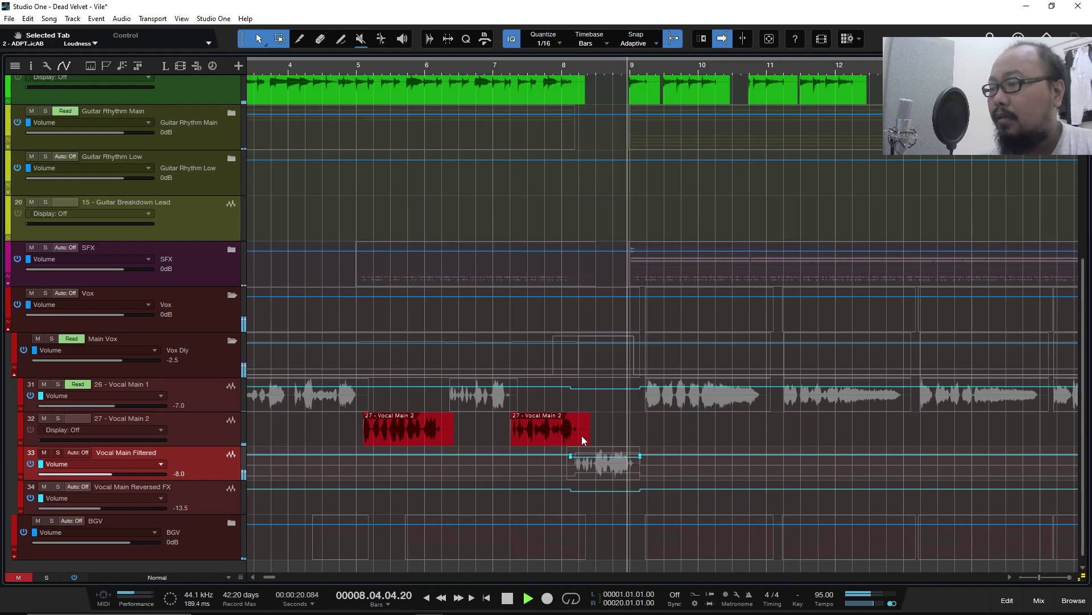
Step: Stop playback, solo the Vocal Main Filtered track, audition it from bar 8, and clear the solo
{"action": "key", "text": "space"}
{"action": "left_click", "coordinate": [59, 454]}
{"action": "key", "text": "space"}
{"action": "key", "text": "space"}
{"action": "left_click", "coordinate": [561, 66]}
{"action": "key", "text": "space"}
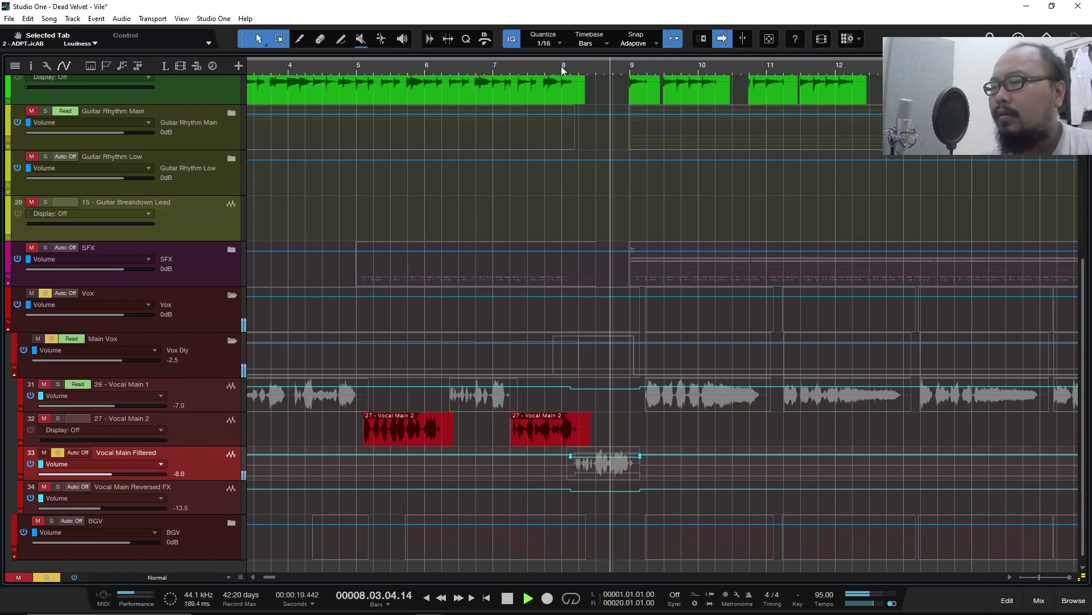
{"action": "key", "text": "space"}
{"action": "key", "text": "s"}
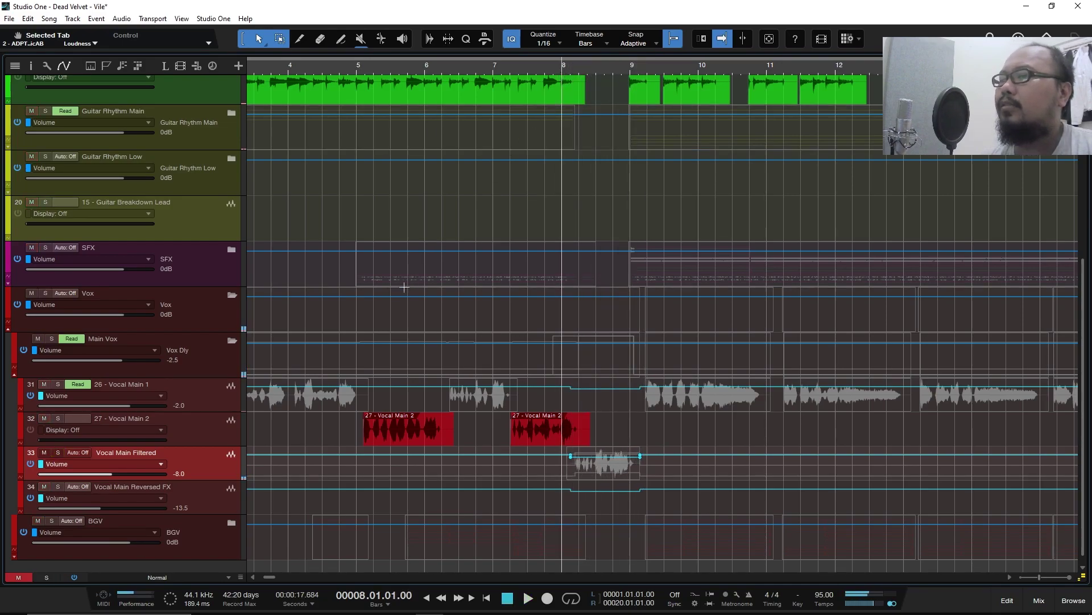
Step: Select the Vocal Main Reversed FX track and examine its volume automation around bar 17, placing the playhead at bar 16.3
{"action": "left_click", "coordinate": [206, 498]}
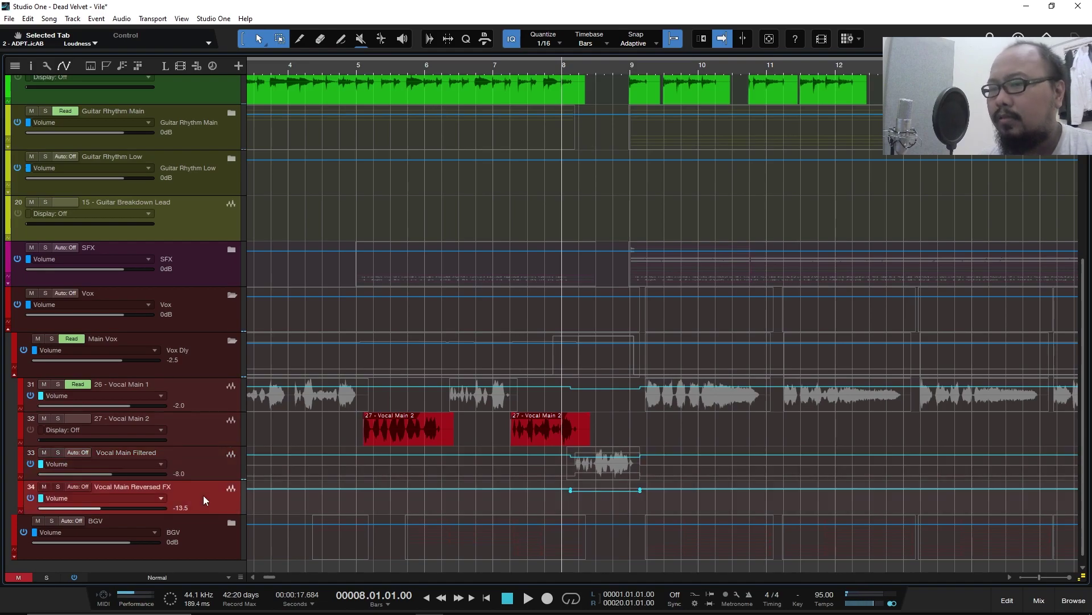
{"action": "scroll", "coordinate": [205, 500], "scroll_direction": "down", "scroll_amount": 1}
{"action": "scroll", "coordinate": [667, 71], "scroll_direction": "down", "scroll_amount": 3}
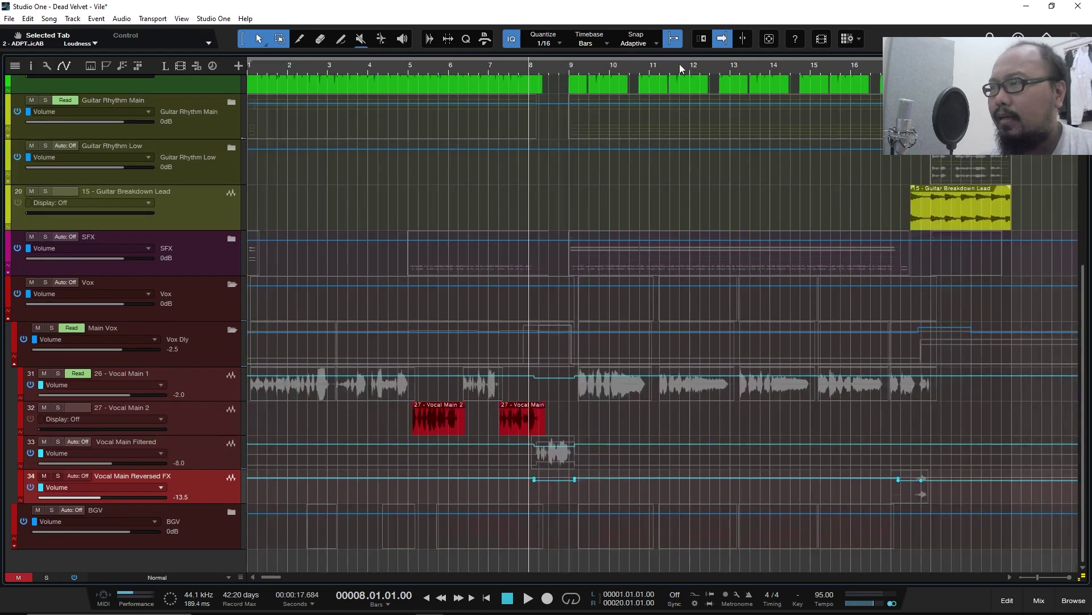
{"action": "scroll", "coordinate": [451, 78], "scroll_direction": "up", "scroll_amount": 4}
{"action": "scroll", "coordinate": [699, 74], "scroll_direction": "down", "scroll_amount": 3}
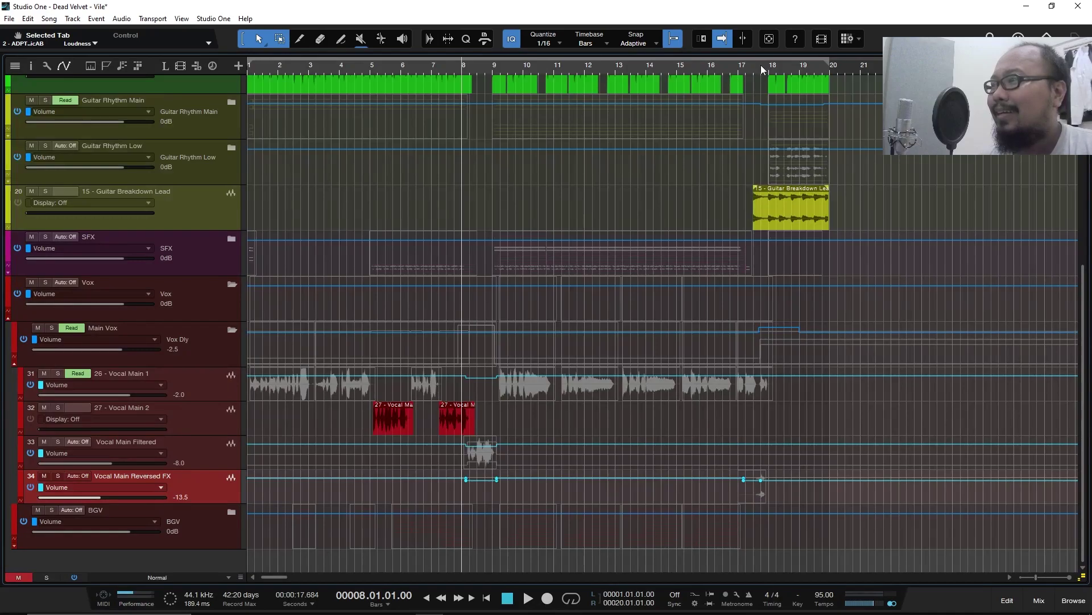
{"action": "scroll", "coordinate": [760, 65], "scroll_direction": "up", "scroll_amount": 4}
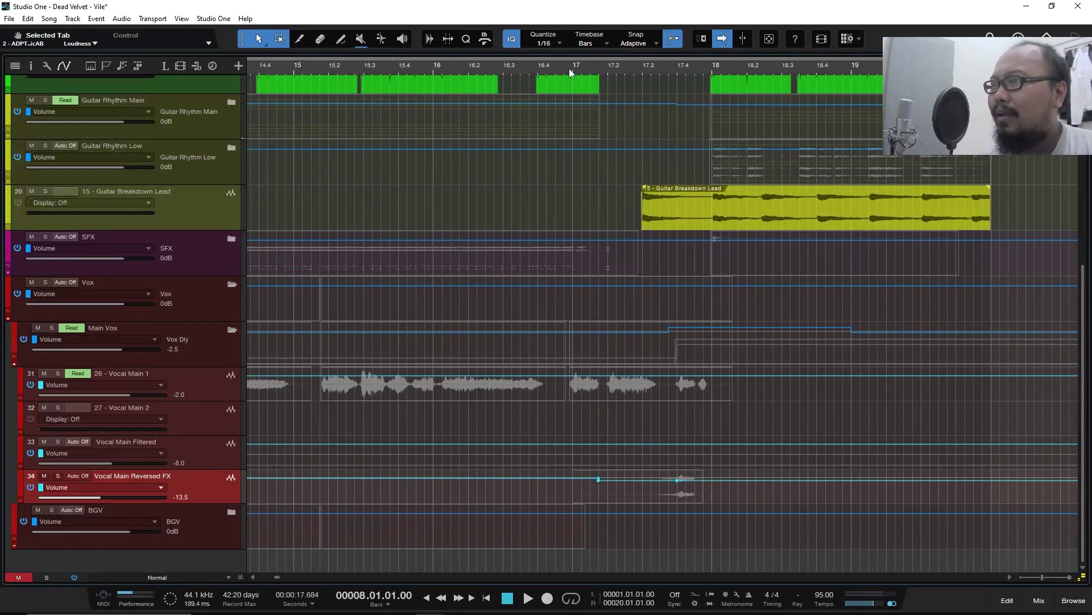
{"action": "left_click", "coordinate": [433, 70]}
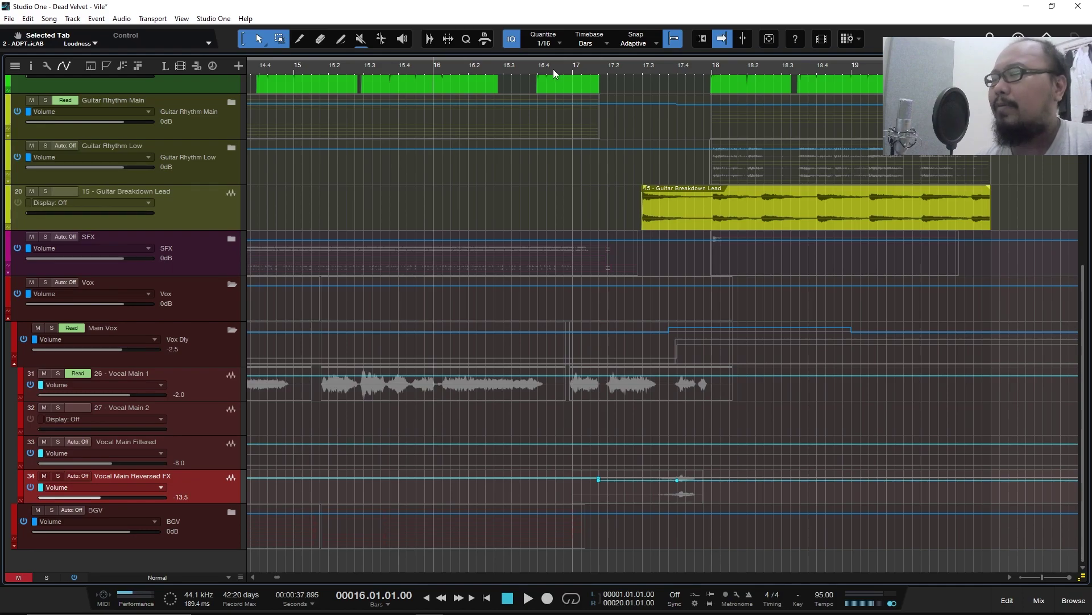
{"action": "scroll", "coordinate": [553, 69], "scroll_direction": "down", "scroll_amount": 2}
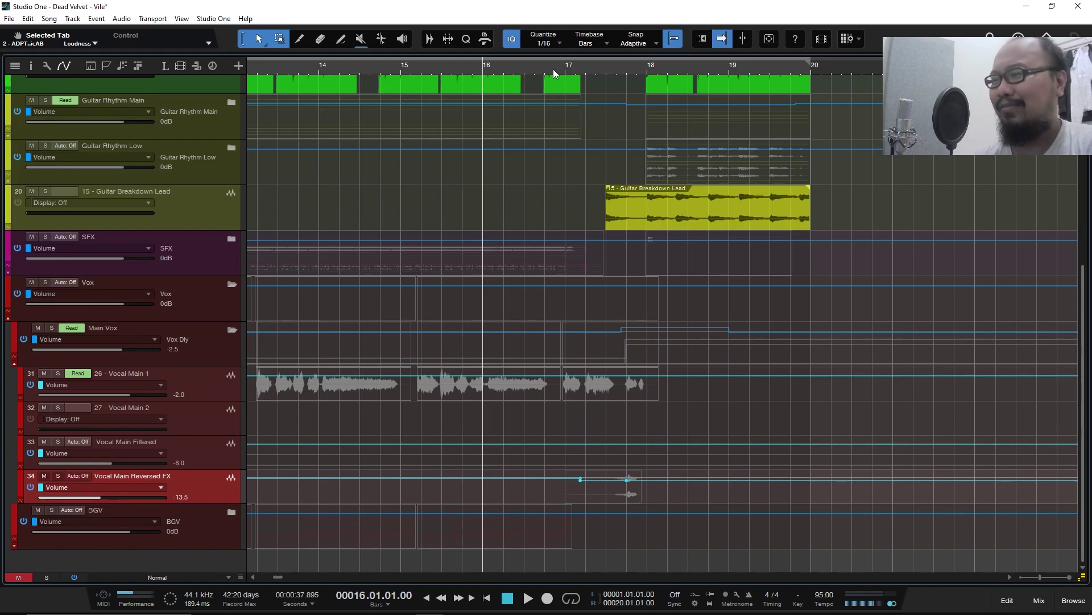
{"action": "left_click_drag", "start_coordinate": [572, 68], "coordinate": [478, 71]}
{"action": "left_click", "coordinate": [454, 71]}
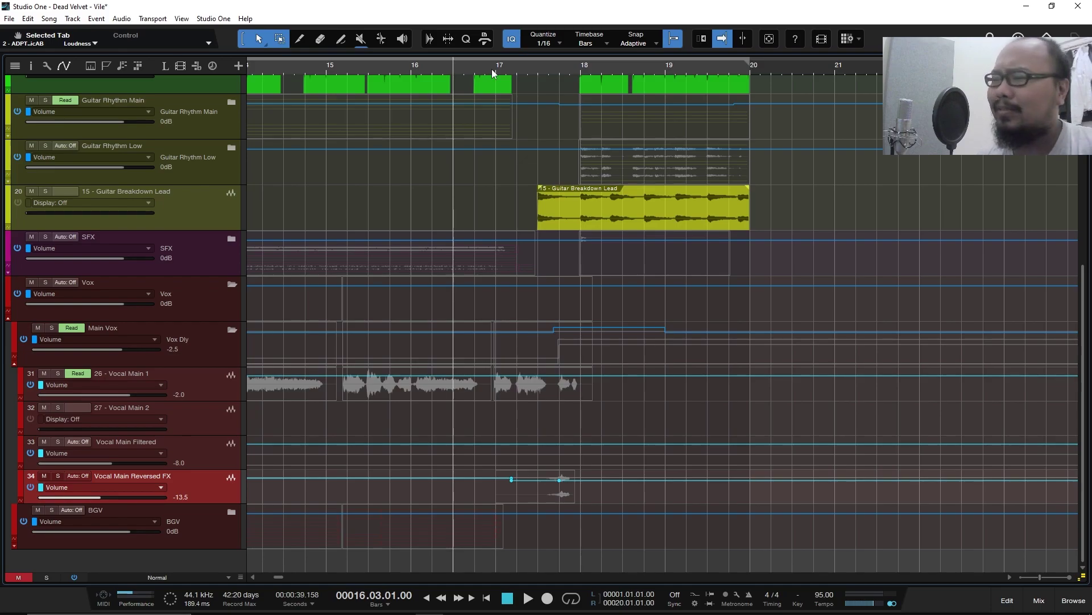
Step: Solo the Vocal Main Reversed FX track, audition it from bar 17.1.4, and clear the solo
{"action": "left_click", "coordinate": [57, 476]}
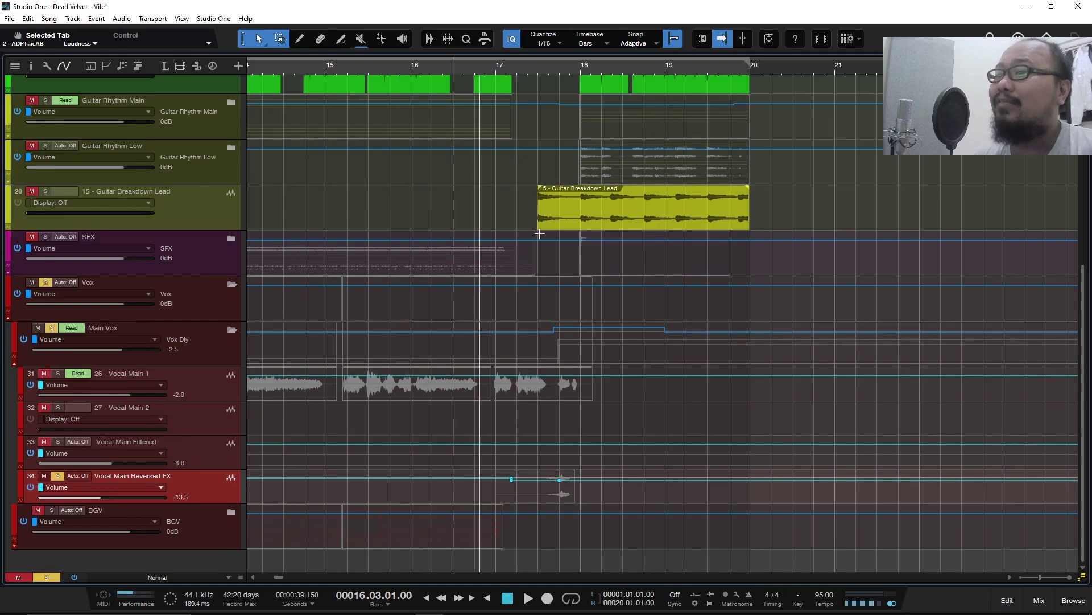
{"action": "left_click", "coordinate": [512, 69]}
{"action": "key", "text": "space"}
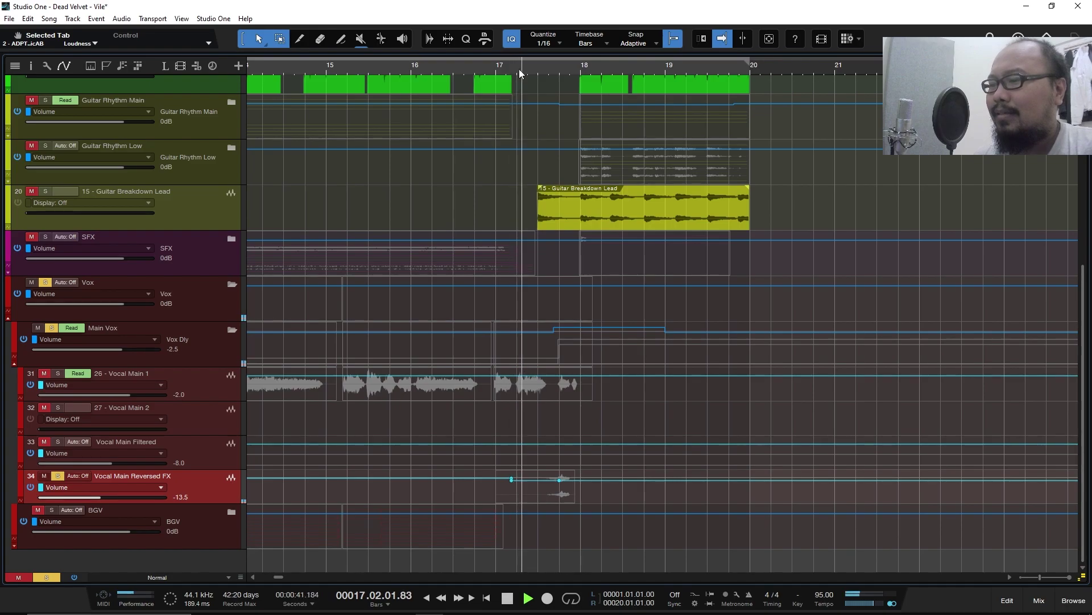
{"action": "key", "text": "space"}
{"action": "key", "text": "s"}
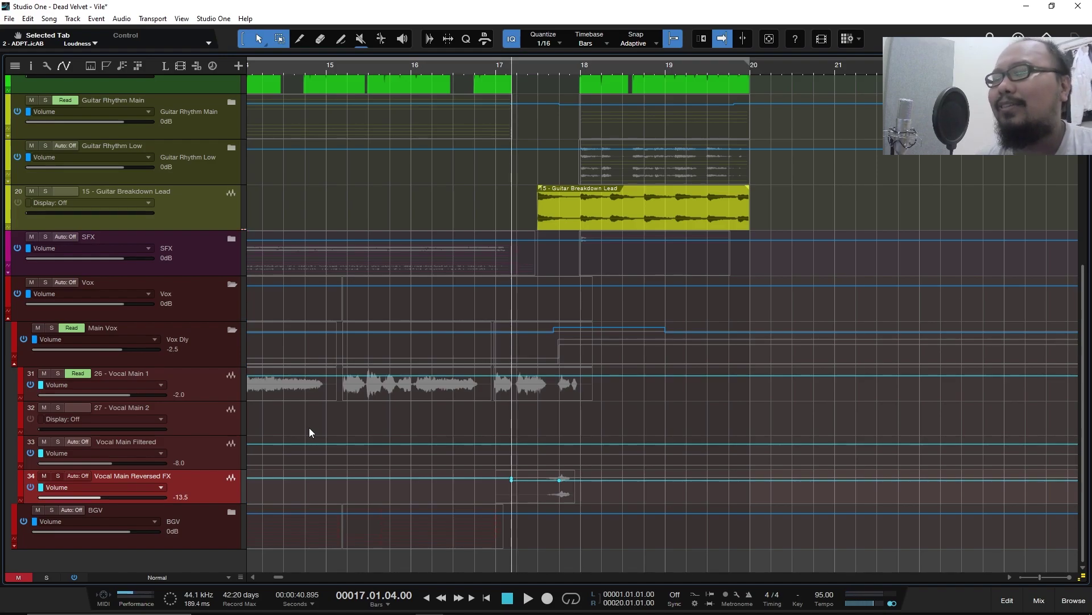
Step: Move the playhead to bar 14.3 and examine the vocal automation leading into the guitar breakdown
{"action": "left_click_drag", "start_coordinate": [487, 70], "coordinate": [573, 60]}
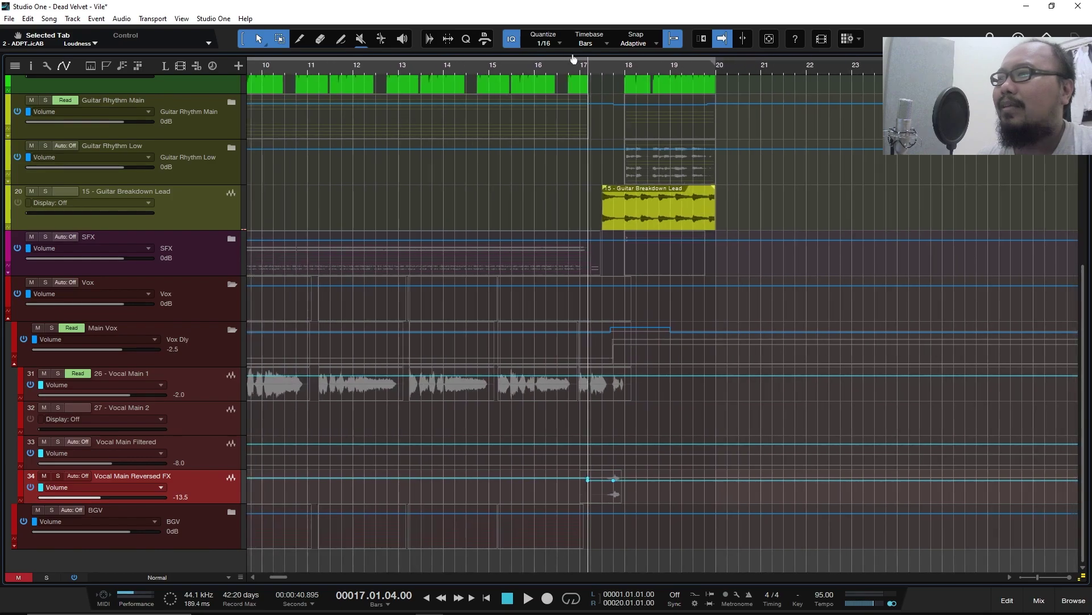
{"action": "left_click", "coordinate": [465, 68]}
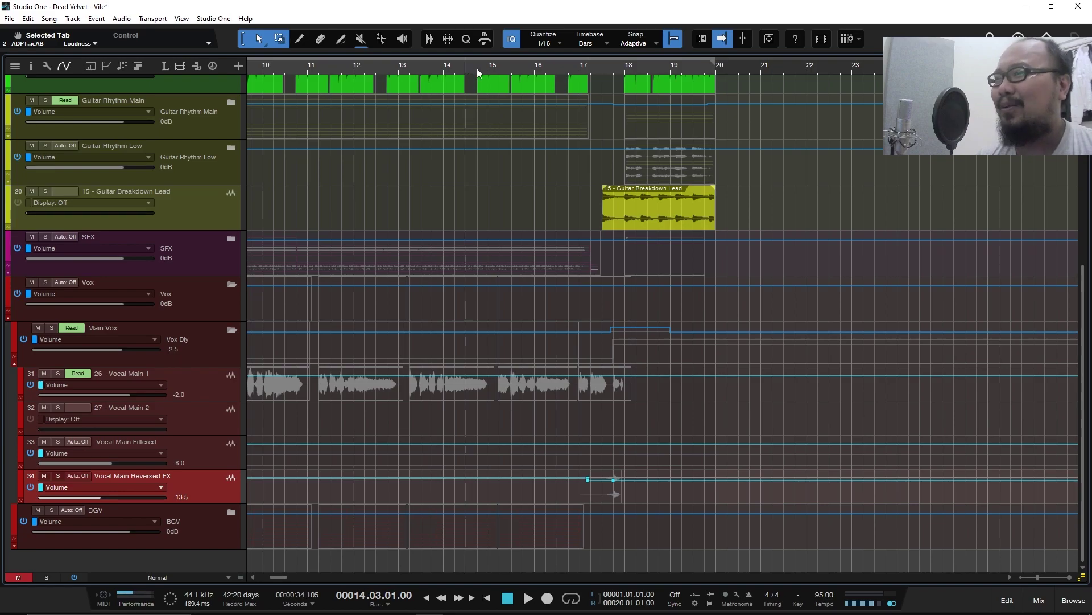
{"action": "key", "text": "e"}
{"action": "key", "text": "e"}
{"action": "key", "text": "w"}
{"action": "key", "text": "w"}
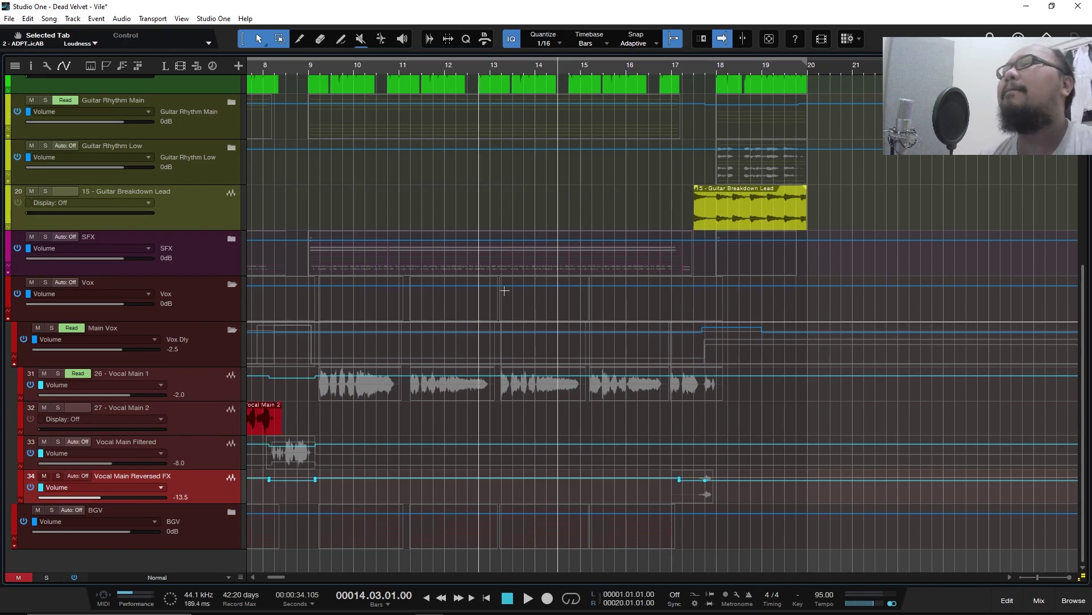
{"action": "key", "text": "w"}
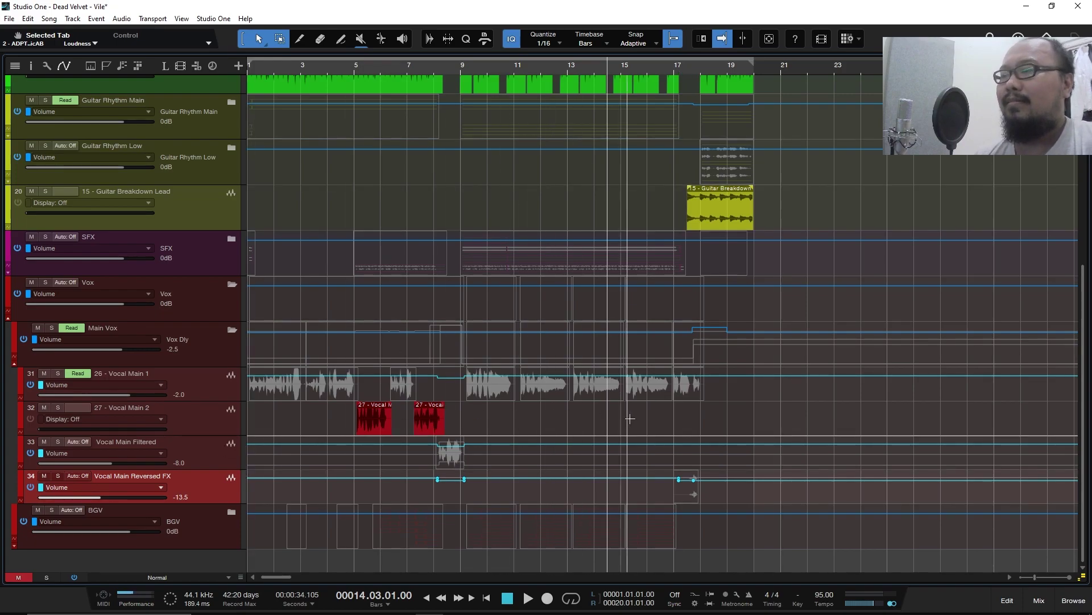
{"action": "scroll", "coordinate": [692, 71], "scroll_direction": "up", "scroll_amount": 2}
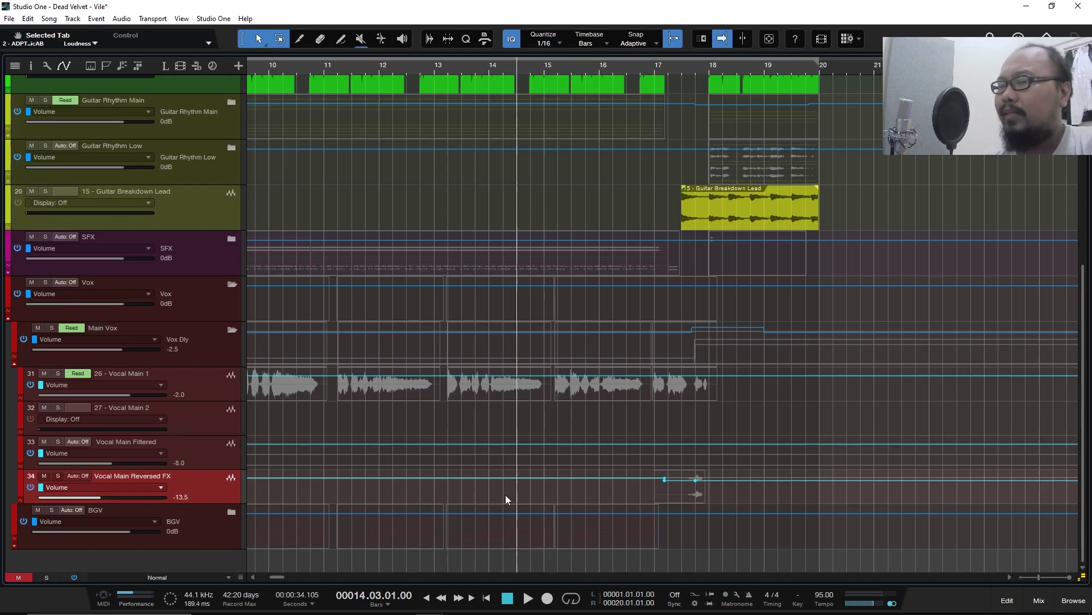
Step: Move the playhead to bar 8 and examine the volume automation around the filtered vocal clip
{"action": "scroll", "coordinate": [671, 57], "scroll_direction": "down", "scroll_amount": 3}
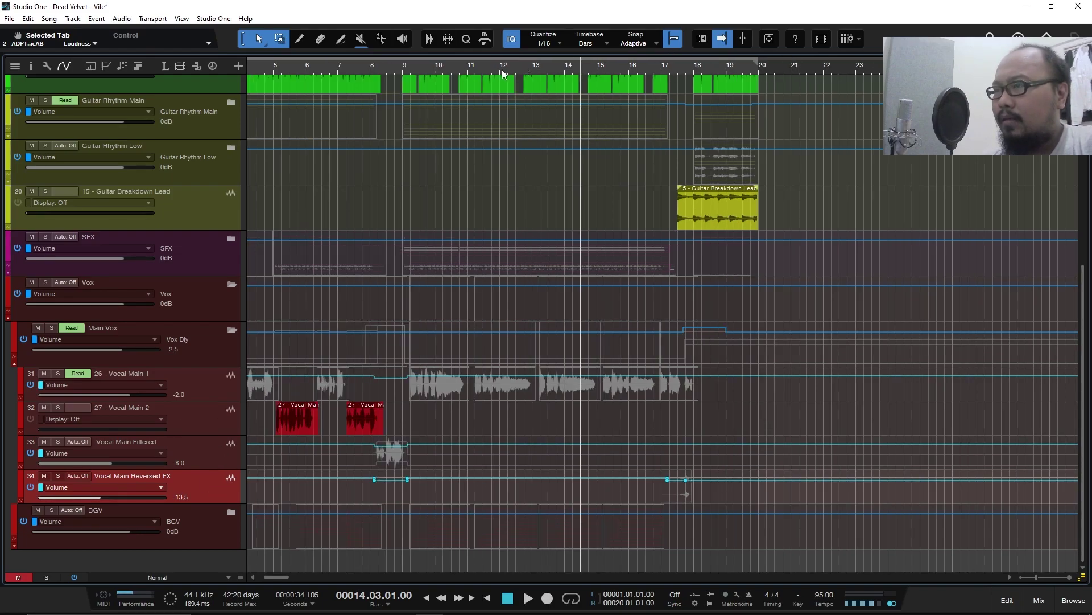
{"action": "scroll", "coordinate": [569, 68], "scroll_direction": "up", "scroll_amount": 2}
{"action": "left_click", "coordinate": [427, 66]}
{"action": "scroll", "coordinate": [426, 66], "scroll_direction": "up", "scroll_amount": 3}
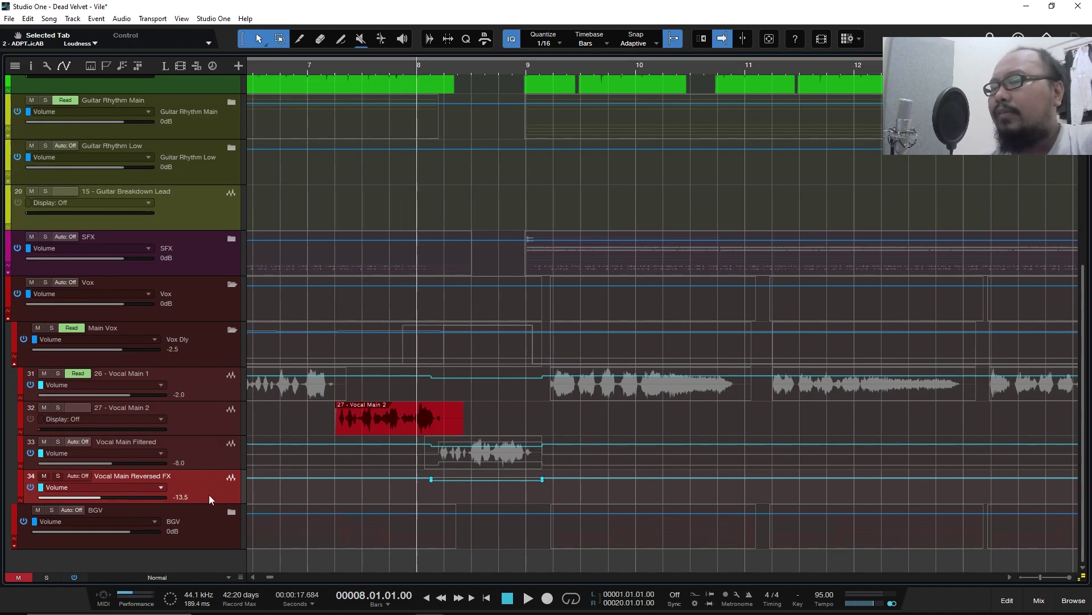
{"action": "scroll", "coordinate": [488, 67], "scroll_direction": "down", "scroll_amount": 3}
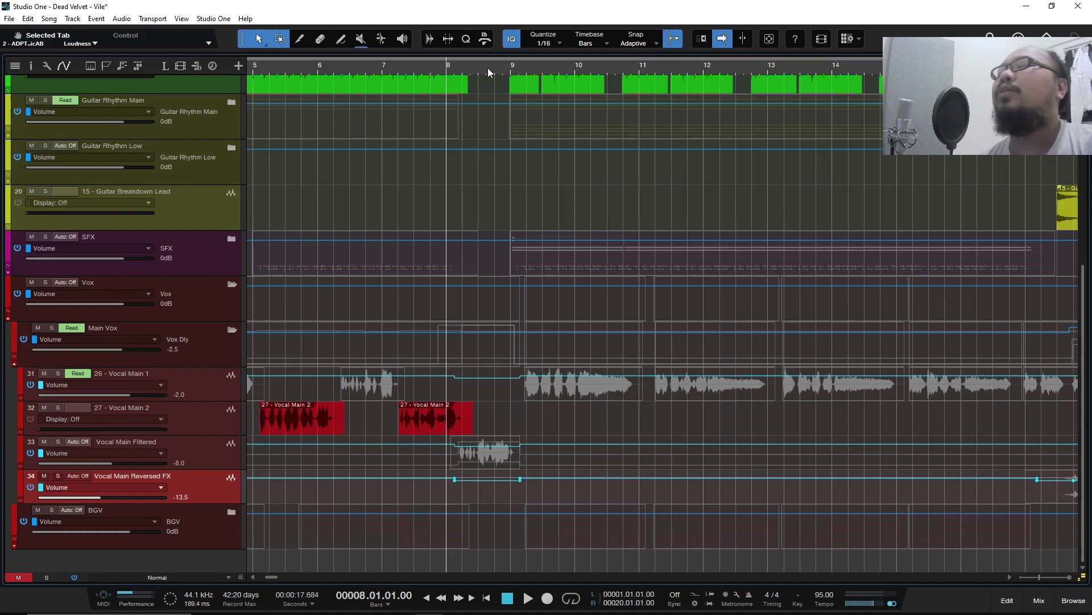
{"action": "scroll", "coordinate": [472, 61], "scroll_direction": "down", "scroll_amount": 2}
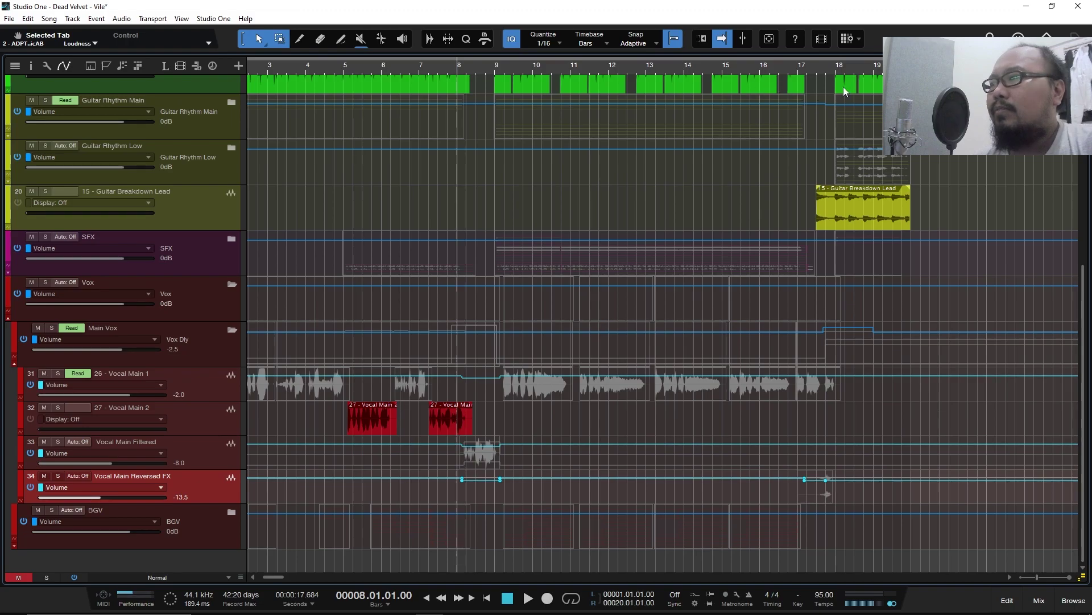
Step: Play the full mix from bar 16 into the breakdown at bar 18 and stop playback
{"action": "scroll", "coordinate": [853, 68], "scroll_direction": "up", "scroll_amount": 3}
{"action": "left_click", "coordinate": [630, 68]}
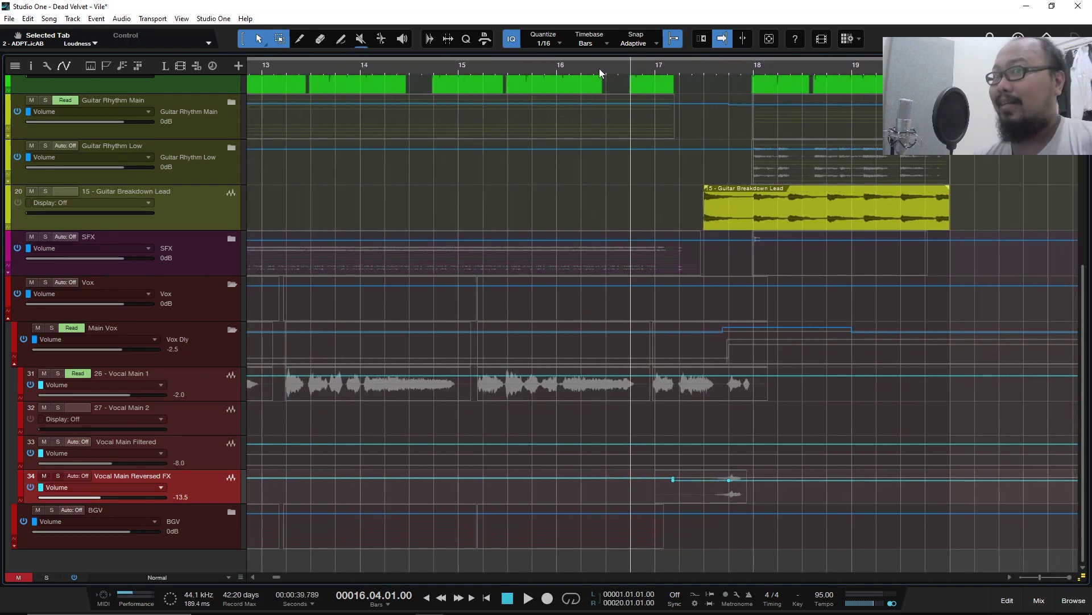
{"action": "left_click", "coordinate": [561, 67]}
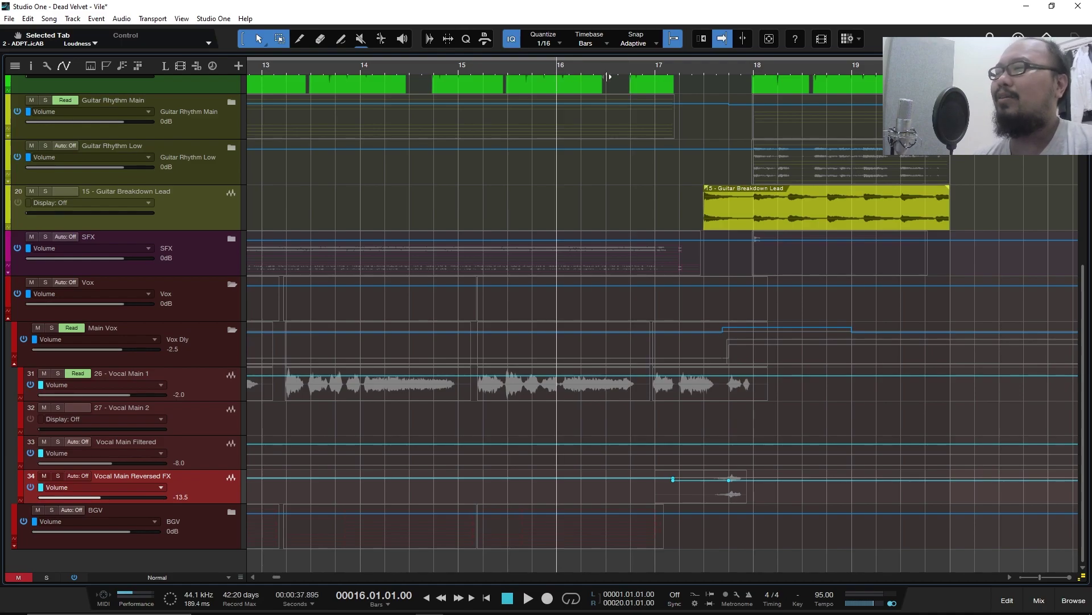
{"action": "key", "text": "space"}
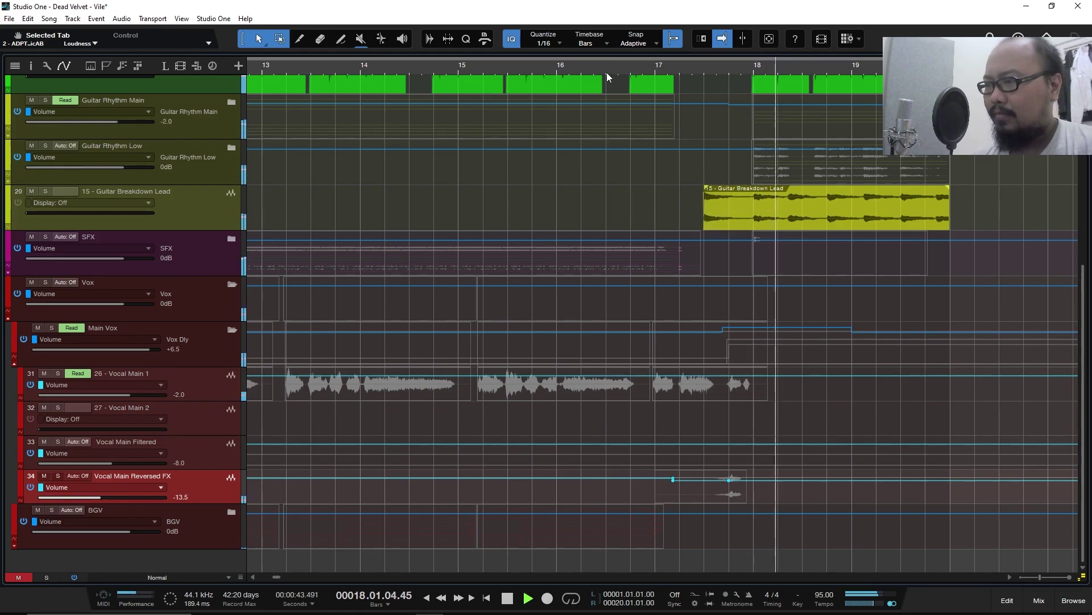
{"action": "key", "text": "space"}
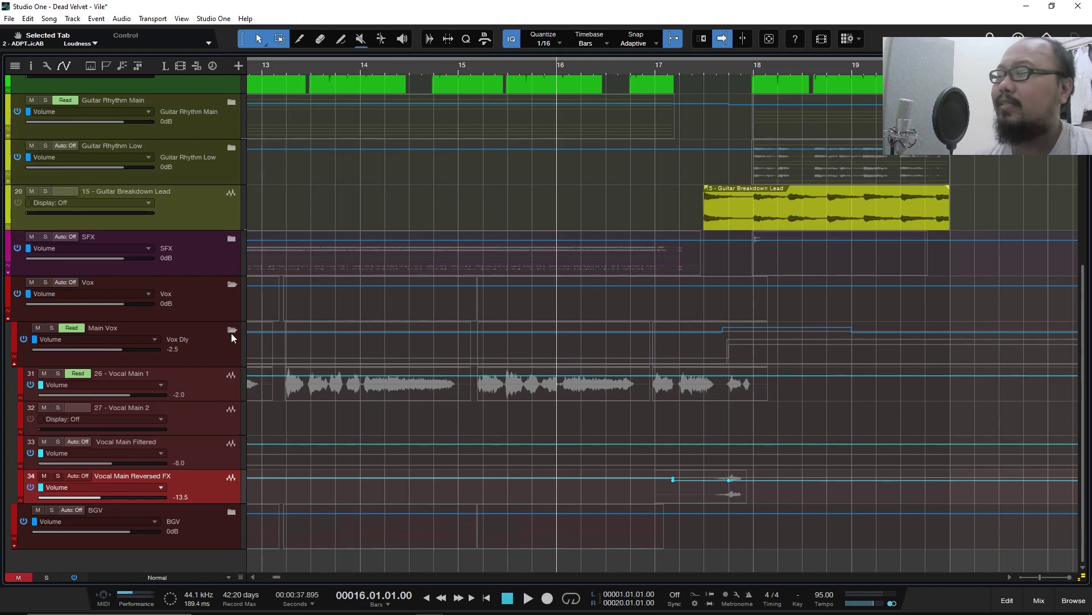
Step: Collapse the Main Vox folder and return to an overview of the tracks from Drums to BGV
{"action": "scroll", "coordinate": [232, 333], "scroll_direction": "up", "scroll_amount": 3}
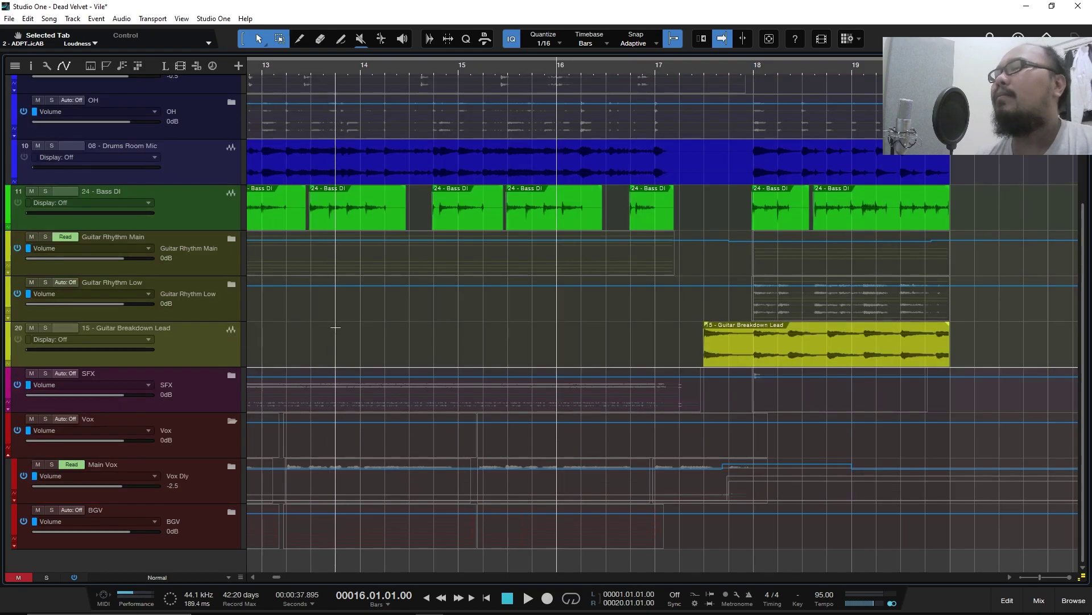
{"action": "scroll", "coordinate": [191, 334], "scroll_direction": "up", "scroll_amount": 3}
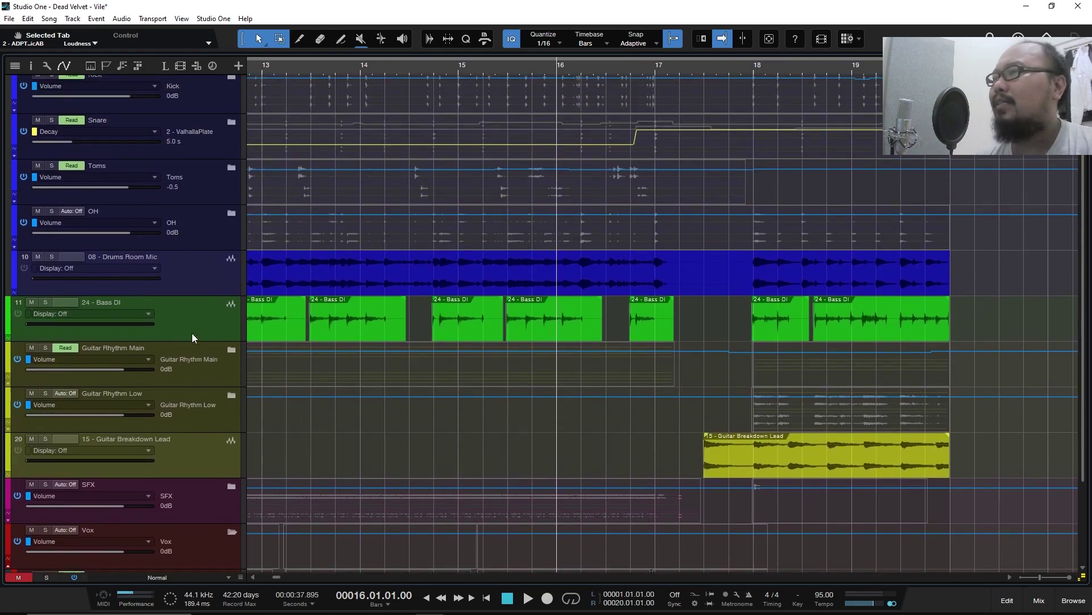
{"action": "scroll", "coordinate": [192, 333], "scroll_direction": "down", "scroll_amount": 2}
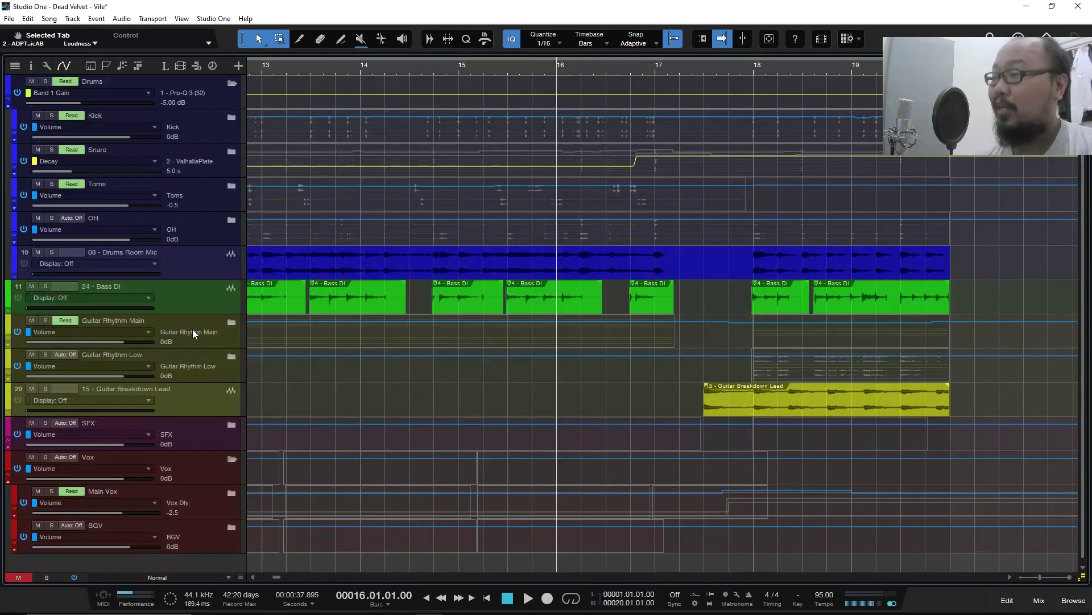